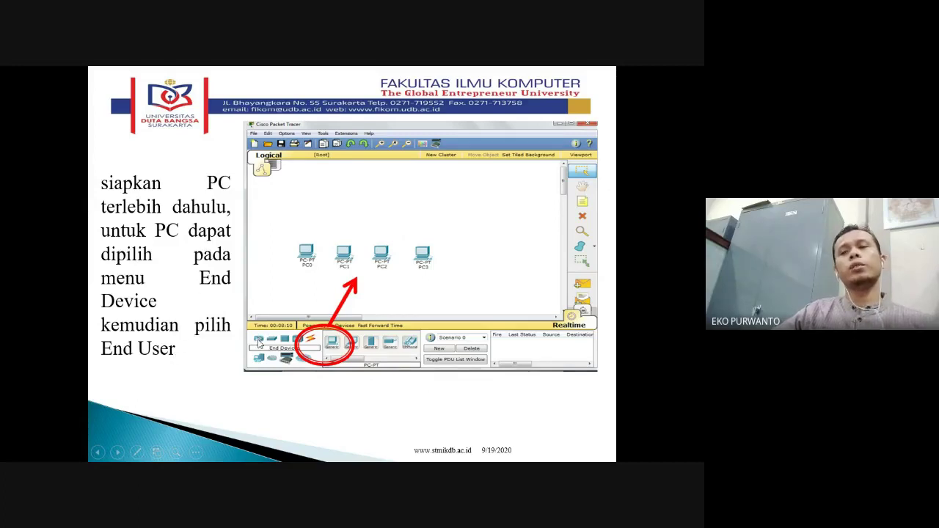
# Switch to Cisco Packet Tracer and place four generic PC-PT end devices side by side in the empty workspace.
pyautogui.press('super')
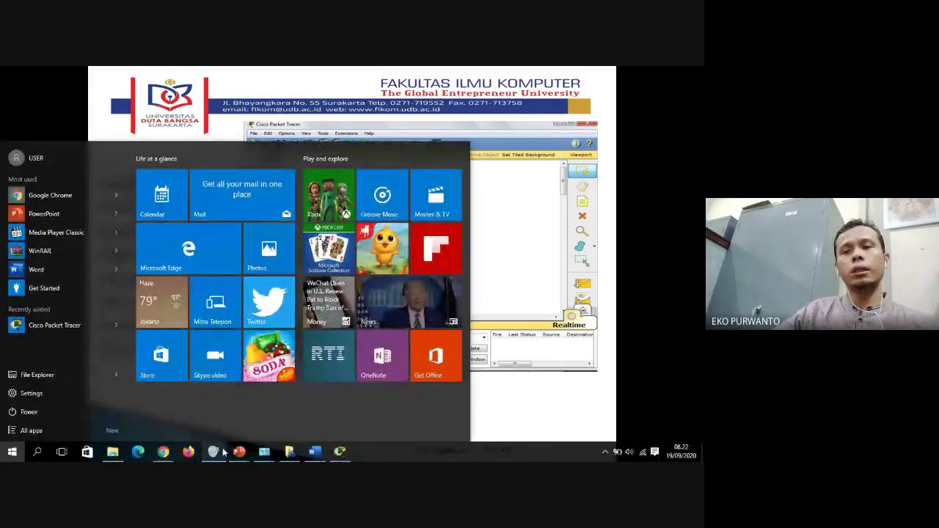
pyautogui.click(340, 452)
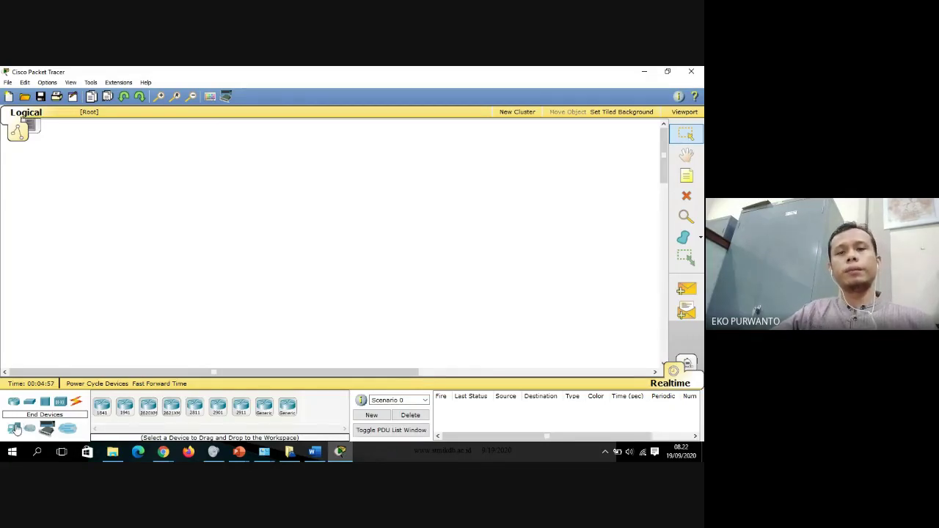
pyautogui.click(16, 430)
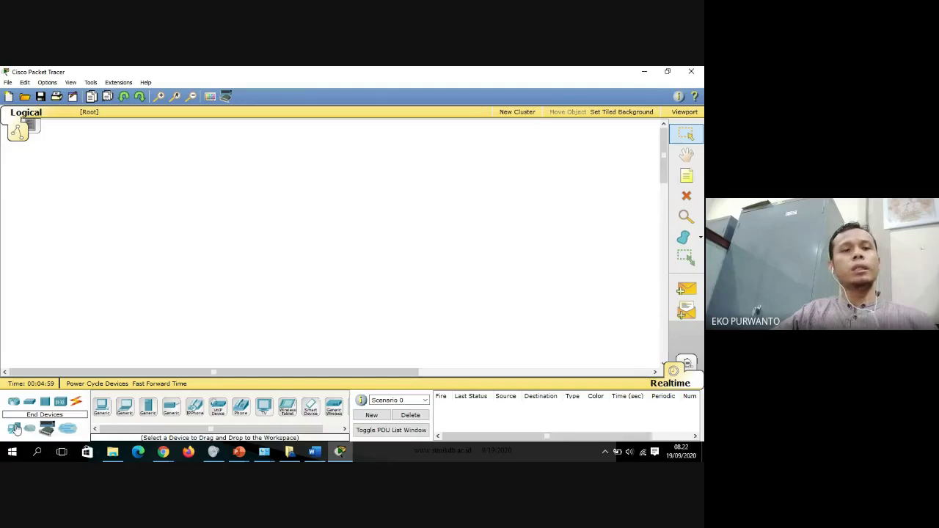
pyautogui.click(101, 408)
pyautogui.click(163, 287)
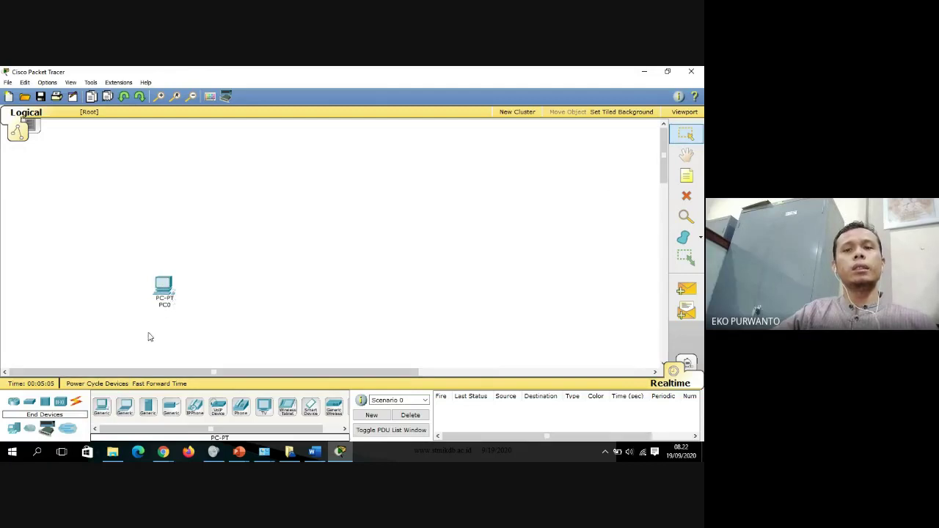
pyautogui.click(101, 408)
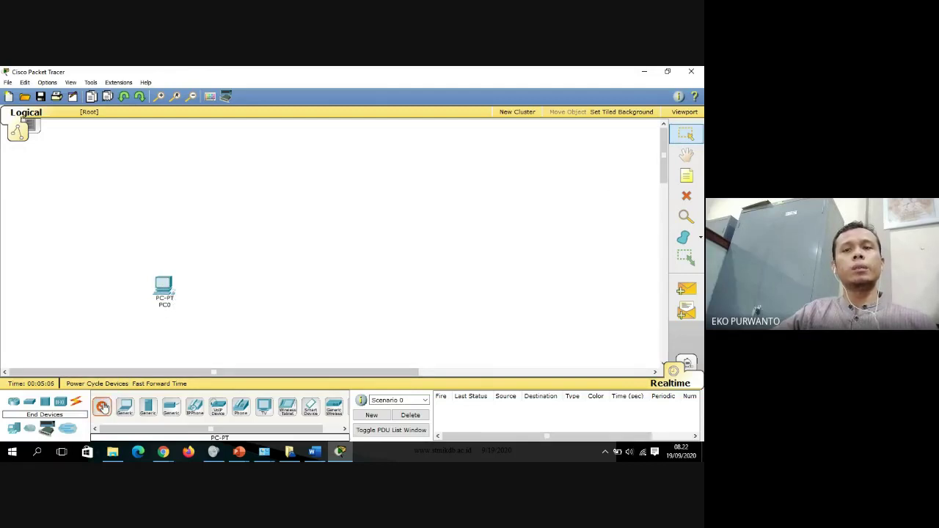
pyautogui.click(208, 287)
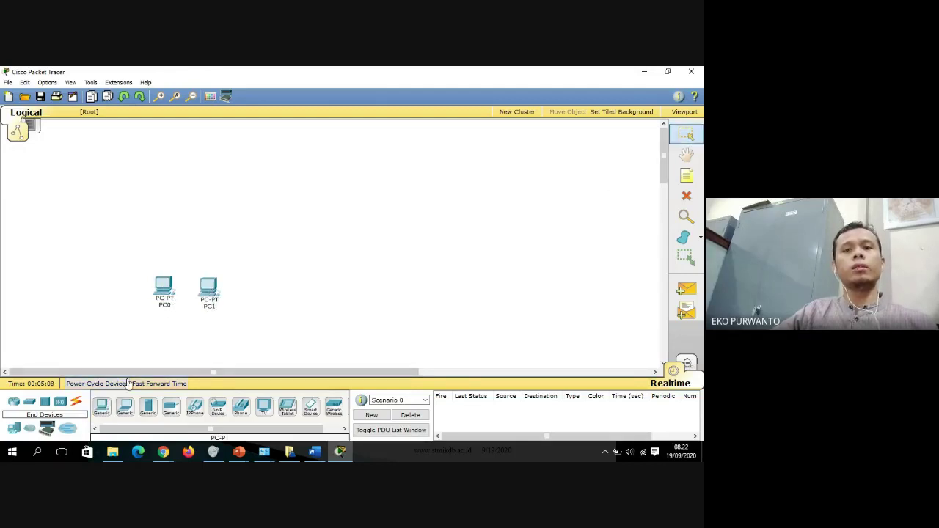
pyautogui.click(251, 284)
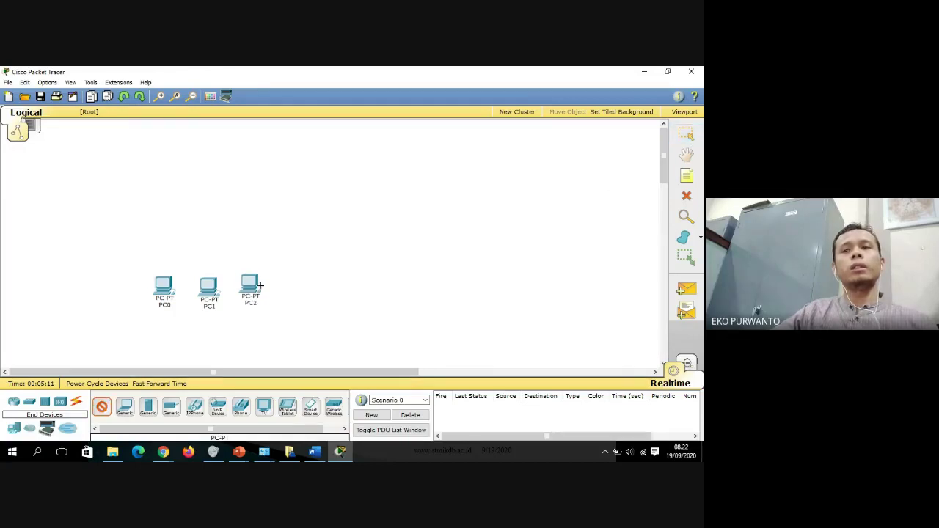
pyautogui.click(304, 283)
# Rearrange the four PCs into a wider, evenly spaced horizontal row and close any device windows that open.
pyautogui.moveTo(164, 290); pyautogui.dragTo(156, 270)
pyautogui.moveTo(213, 297); pyautogui.dragTo(342, 261)
pyautogui.moveTo(159, 264); pyautogui.dragTo(152, 261)
pyautogui.moveTo(218, 261); pyautogui.dragTo(217, 261)
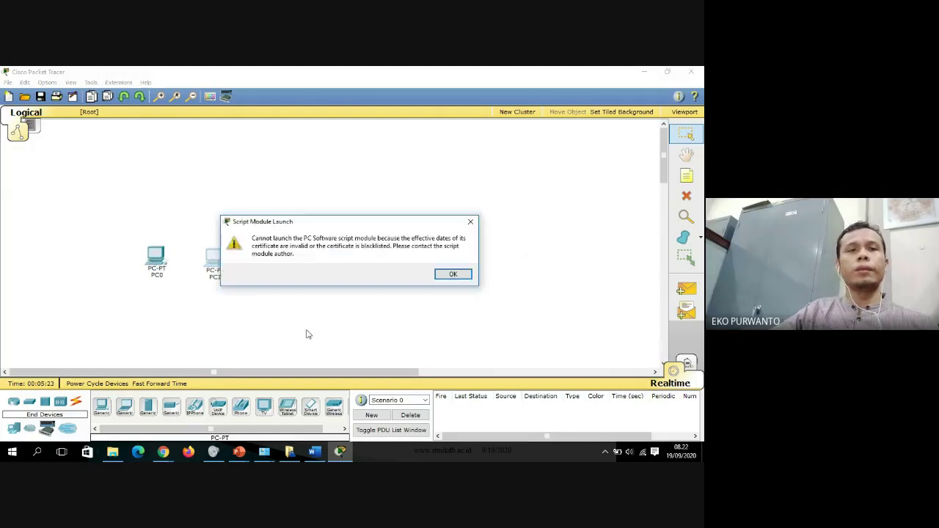
pyautogui.click(471, 221)
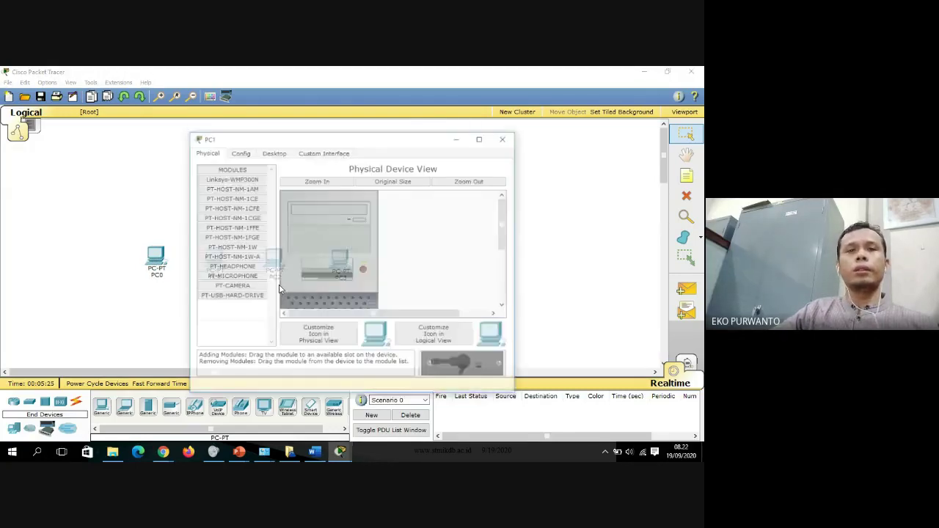
pyautogui.click(506, 138)
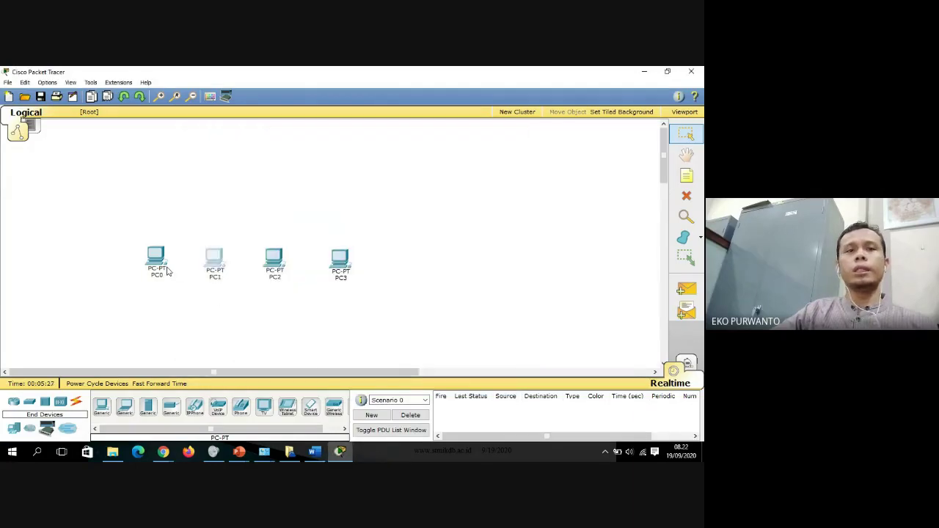
pyautogui.click(273, 323)
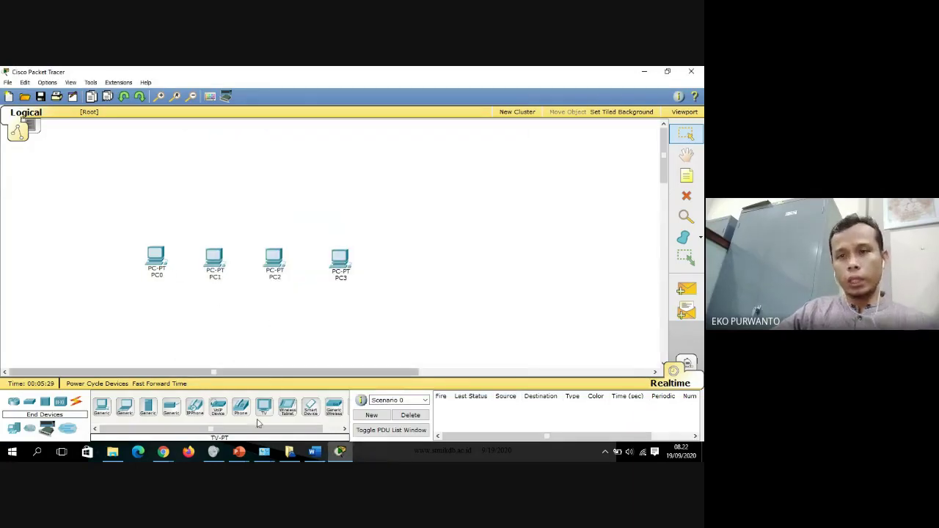
# Switch to the PowerPoint slide show and advance to the instructions for adding a switch.
pyautogui.click(239, 451)
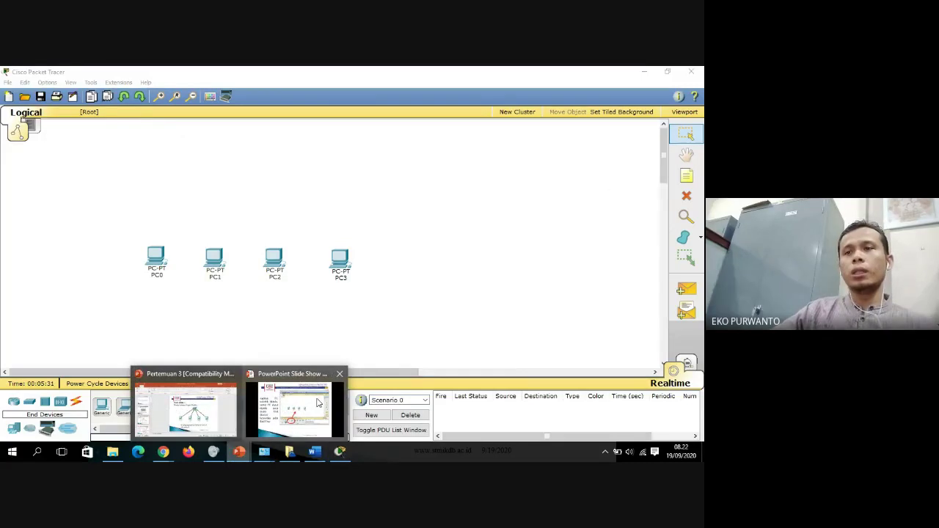
pyautogui.click(317, 402)
pyautogui.click(281, 293)
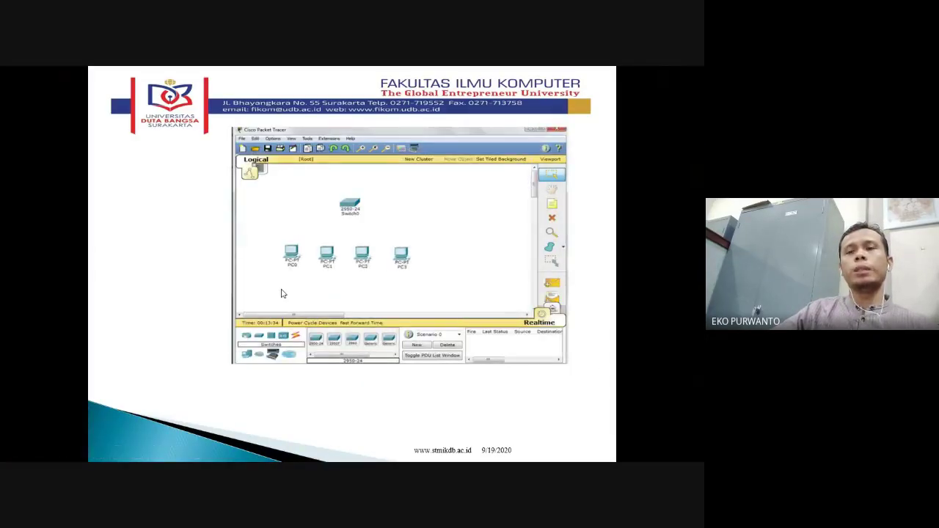
pyautogui.click(281, 293)
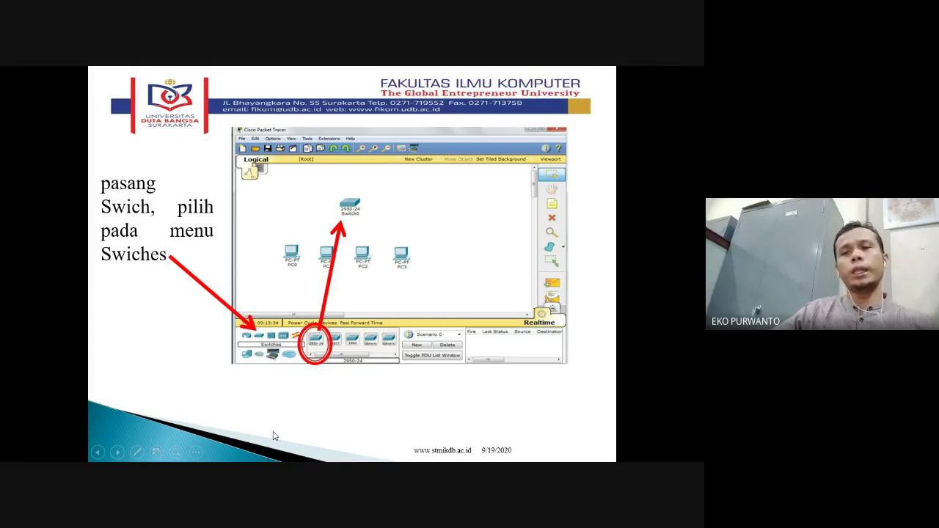
# Switch back to Packet Tracer and place a 2950-24 switch centred above the row of PCs.
pyautogui.press('super')
pyautogui.click(339, 451)
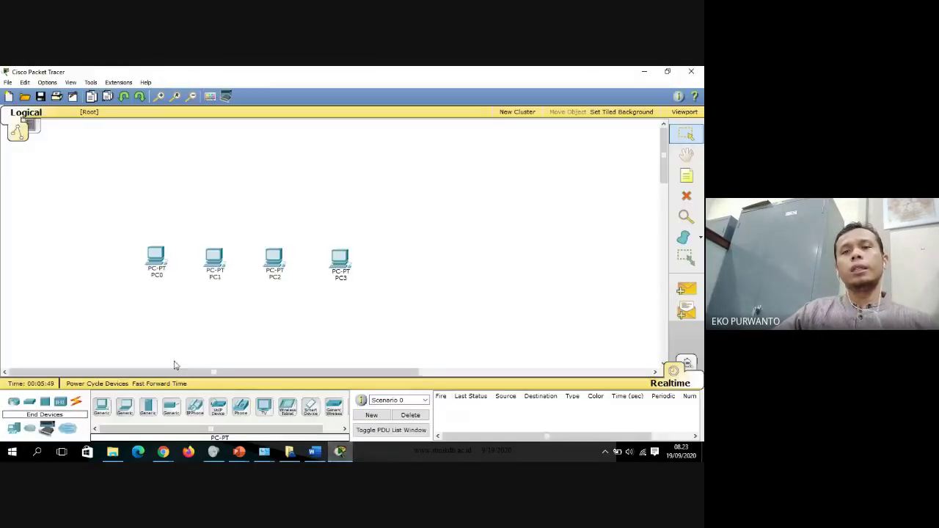
pyautogui.click(30, 404)
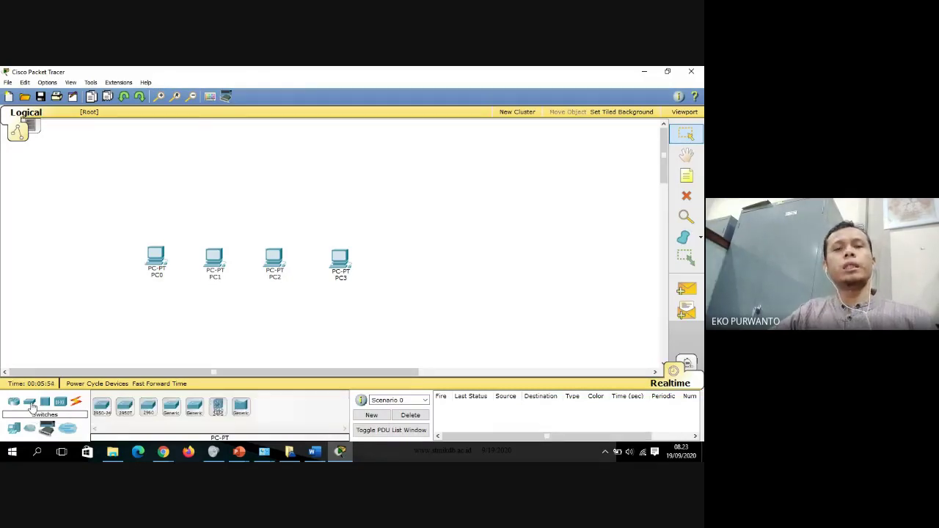
pyautogui.click(102, 407)
pyautogui.click(257, 180)
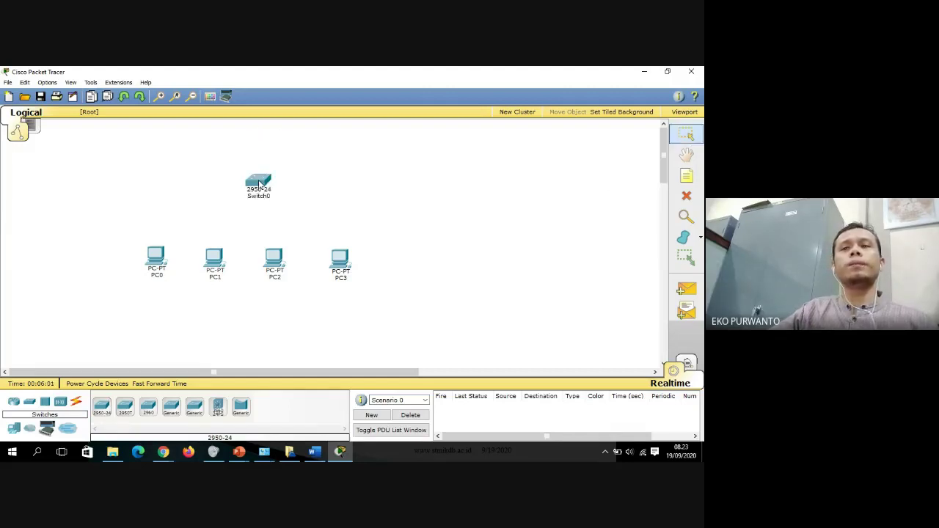
pyautogui.moveTo(260, 185); pyautogui.dragTo(252, 185)
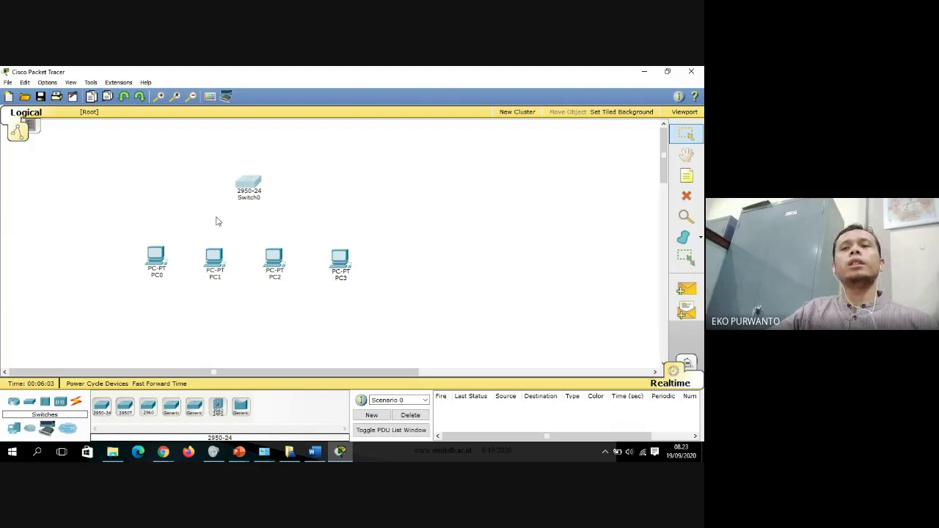
pyautogui.moveTo(131, 230); pyautogui.dragTo(383, 292)
pyautogui.click(160, 174)
pyautogui.moveTo(157, 170); pyautogui.dragTo(306, 213)
pyautogui.click(423, 224)
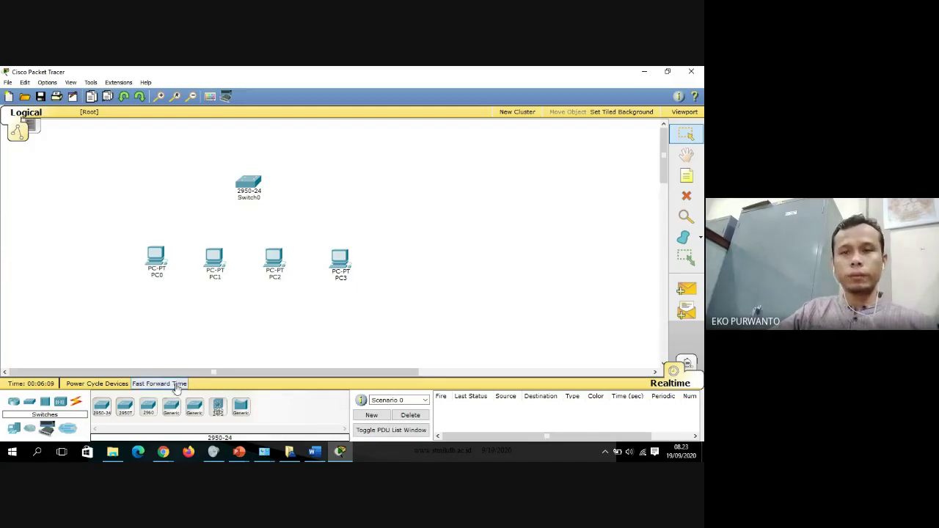
# Return to the PowerPoint slide show and advance to the slide on choosing the cable between PC and switch.
pyautogui.moveTo(268, 439)
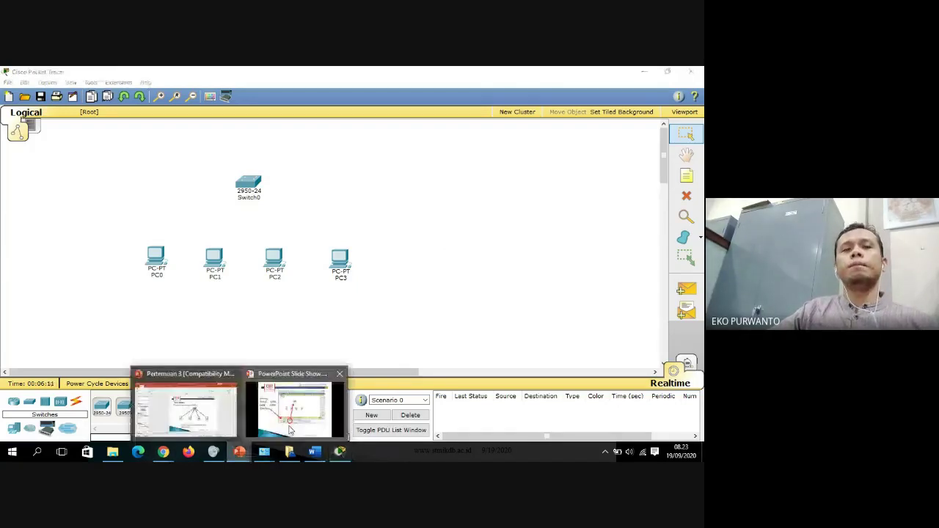
pyautogui.click(291, 411)
pyautogui.click(262, 379)
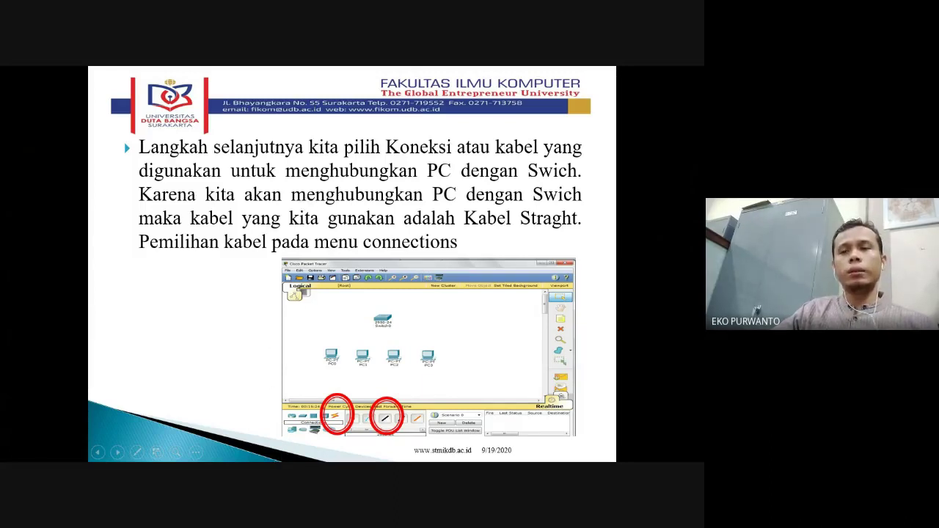
# Switch to Packet Tracer and connect PC0's FastEthernet0 to Switch0's FastEthernet0/1 with a Copper Straight-Through cable.
pyautogui.press('super')
pyautogui.click(340, 452)
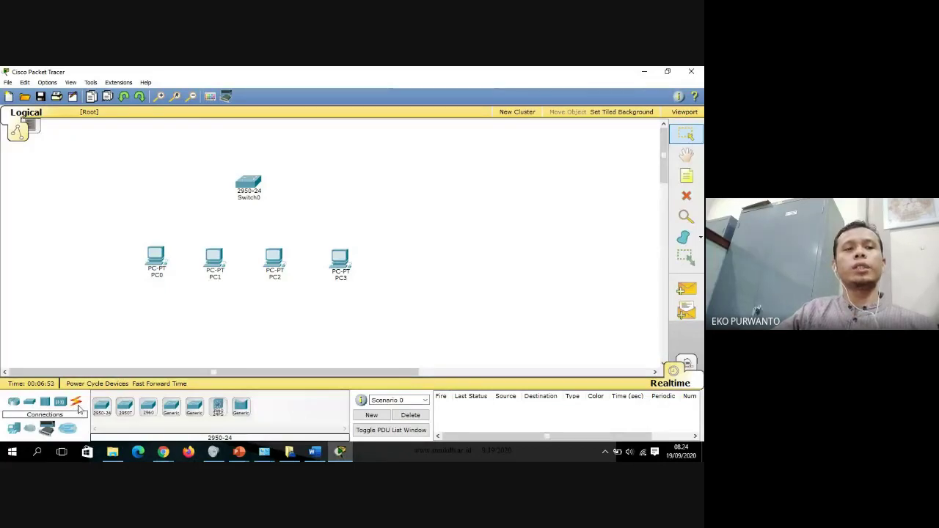
pyautogui.click(77, 403)
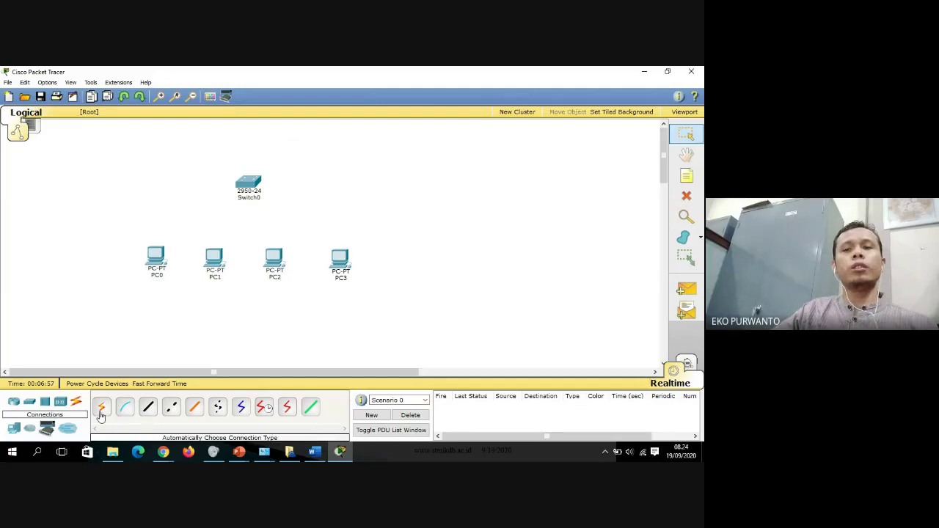
pyautogui.click(148, 409)
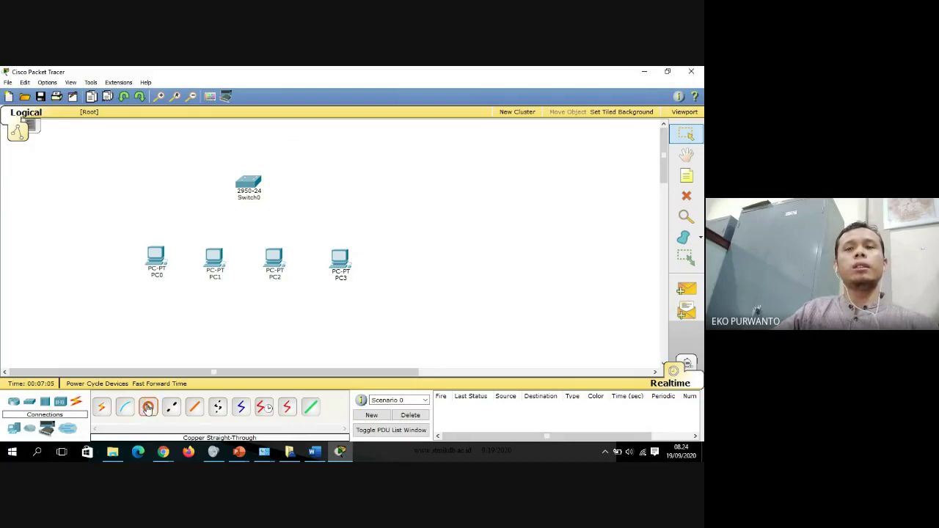
pyautogui.click(163, 261)
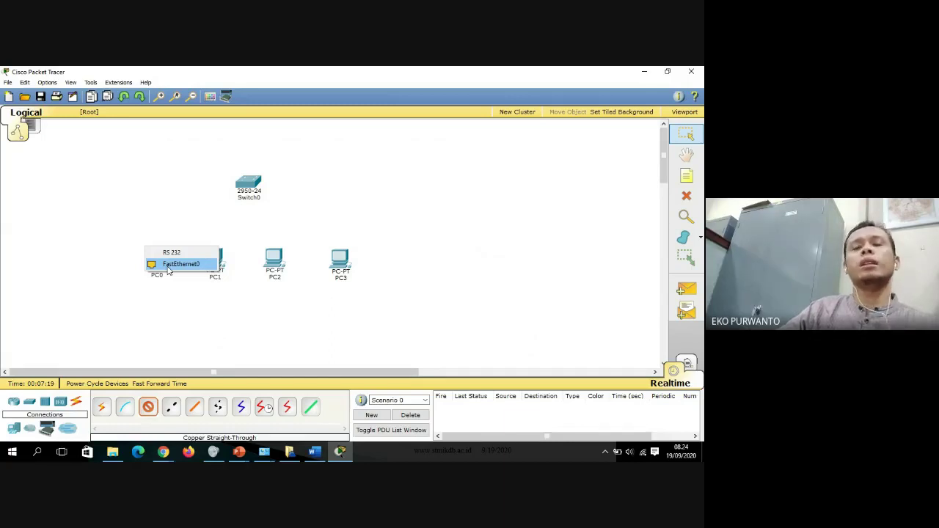
pyautogui.click(168, 264)
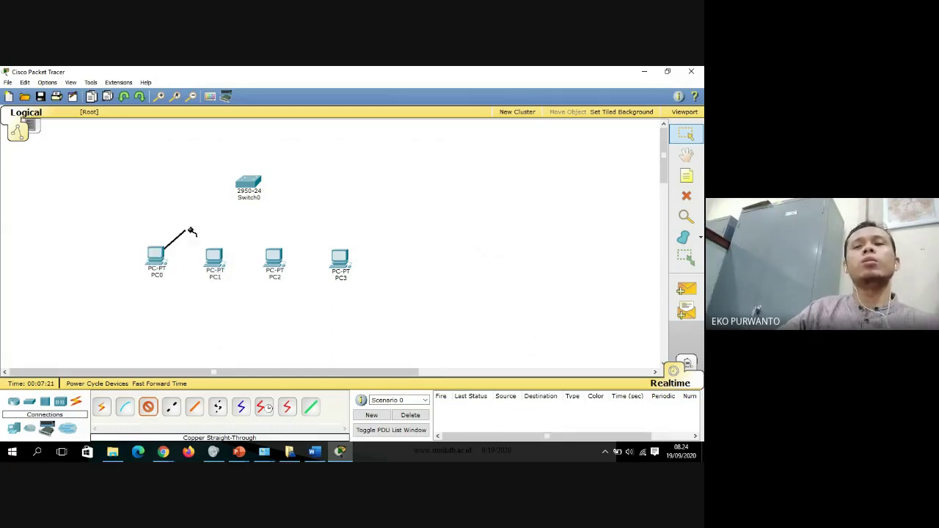
pyautogui.click(248, 184)
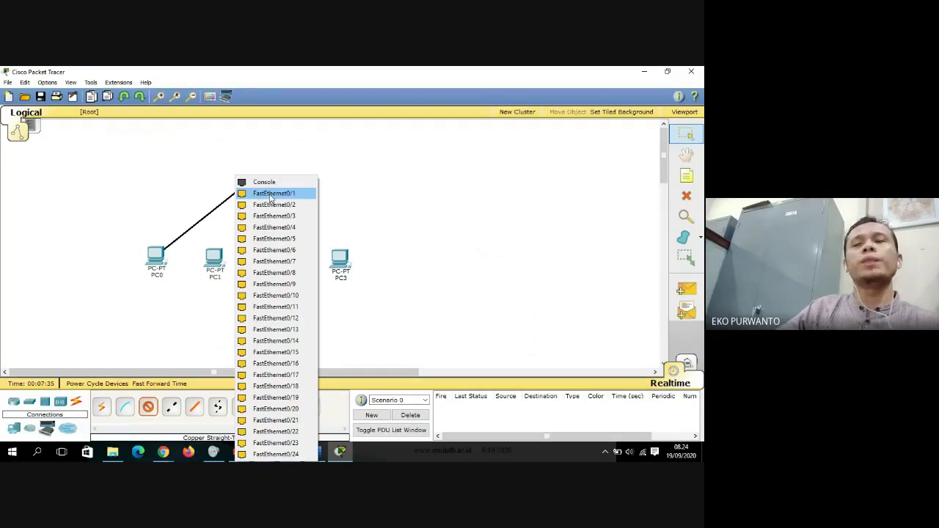
pyautogui.click(270, 193)
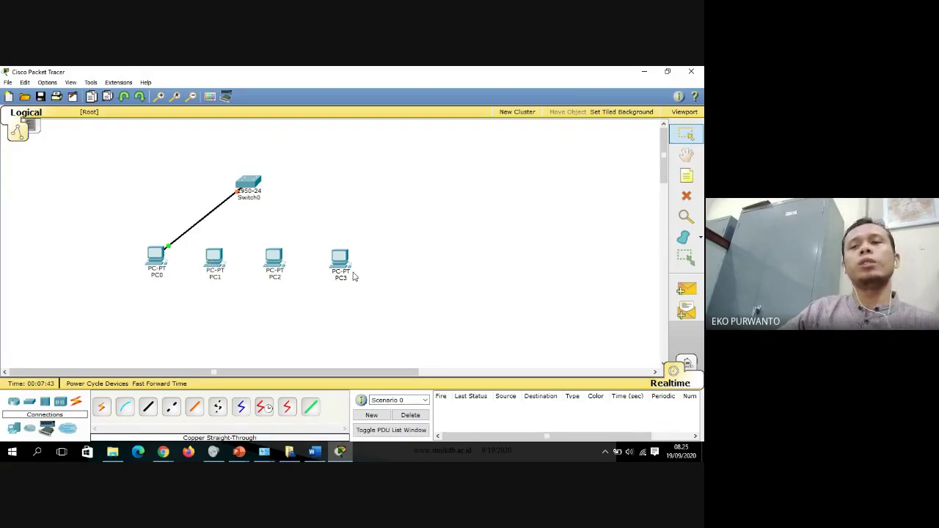
# Connect PC1's FastEthernet0 to Switch0's FastEthernet0/2 with a Copper Straight-Through cable.
pyautogui.click(149, 411)
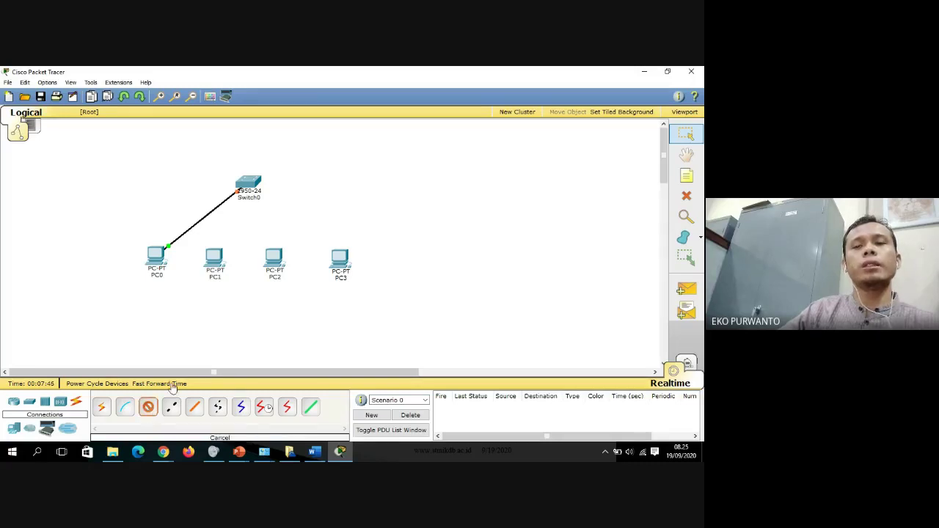
pyautogui.click(213, 262)
pyautogui.click(217, 267)
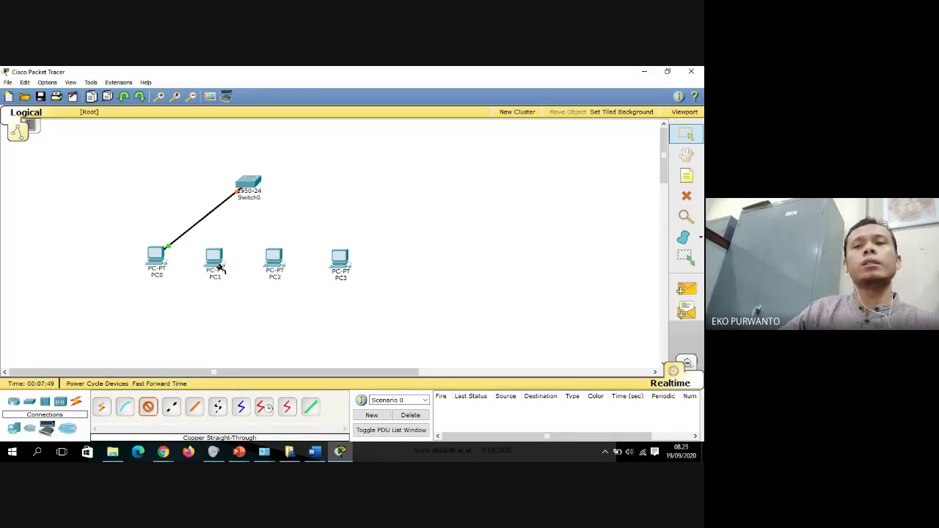
pyautogui.click(247, 186)
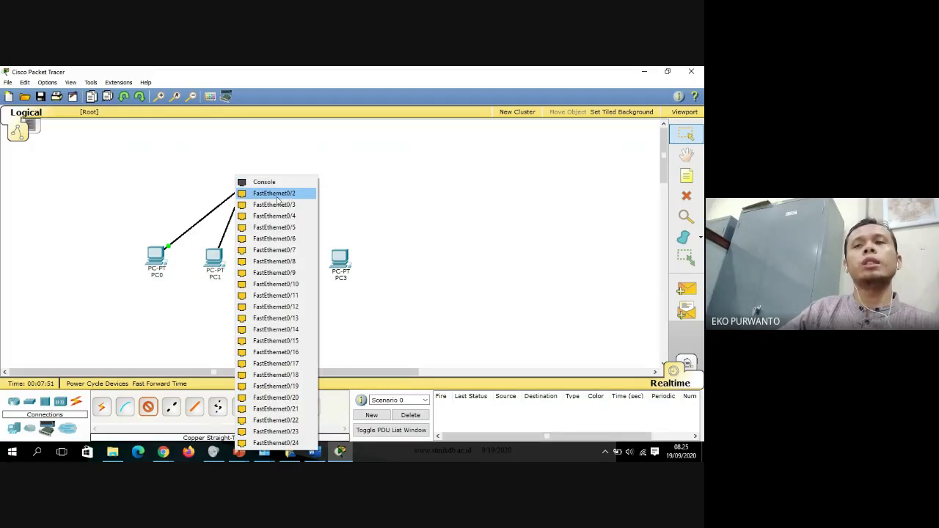
pyautogui.click(276, 194)
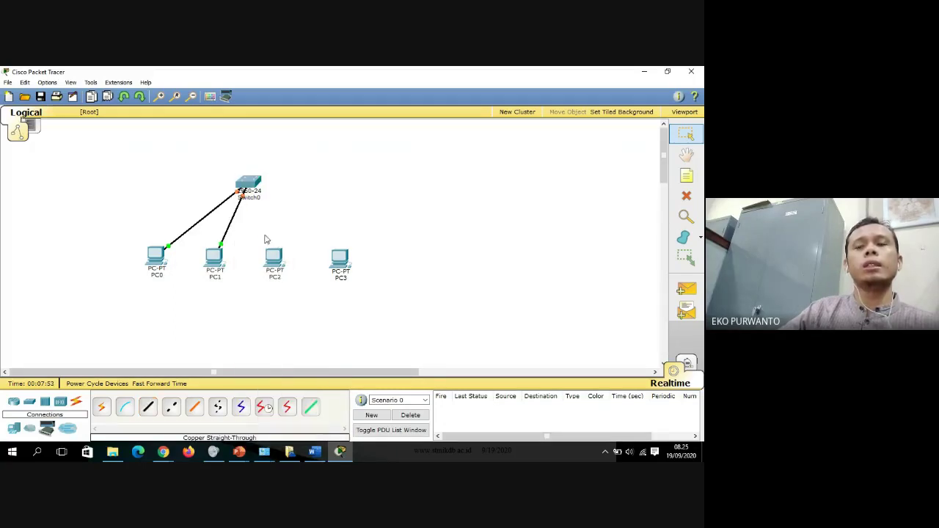
# Connect PC2's FastEthernet0 to Switch0's FastEthernet0/3 with a Copper Straight-Through cable.
pyautogui.click(147, 409)
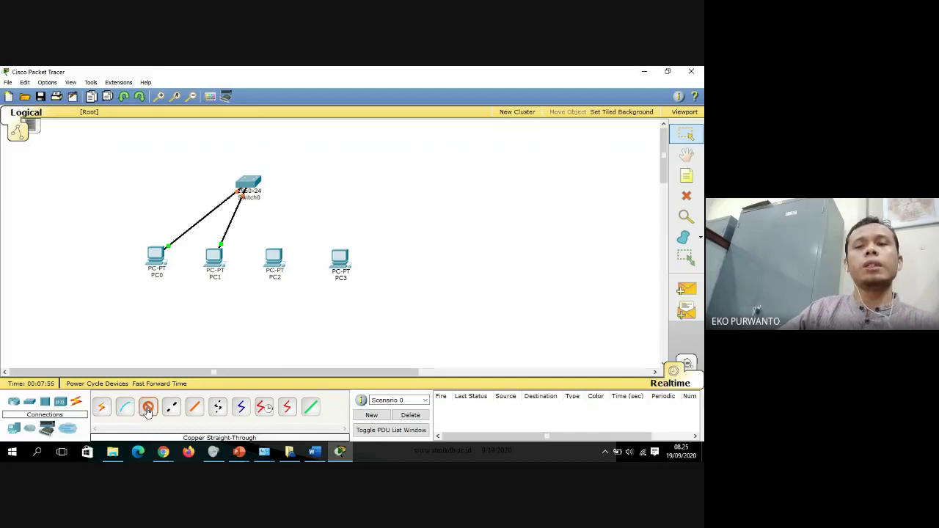
pyautogui.click(277, 266)
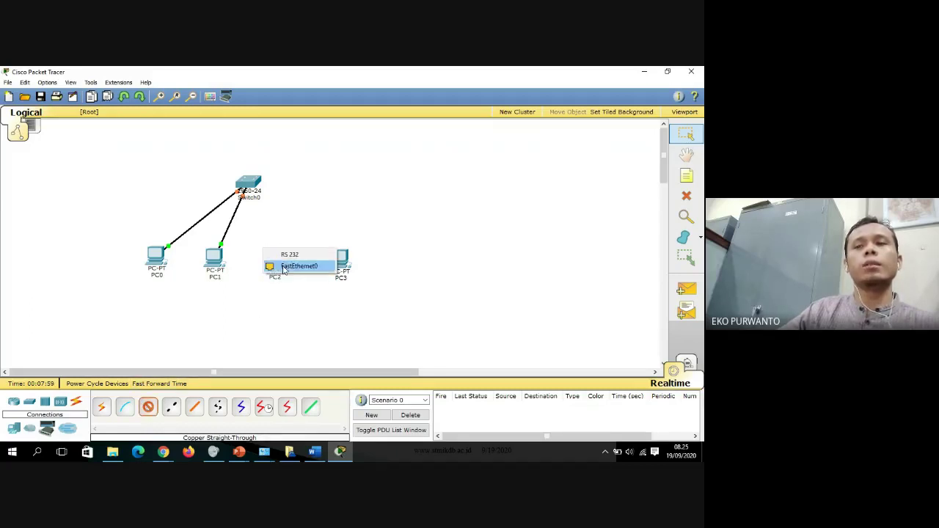
pyautogui.click(292, 263)
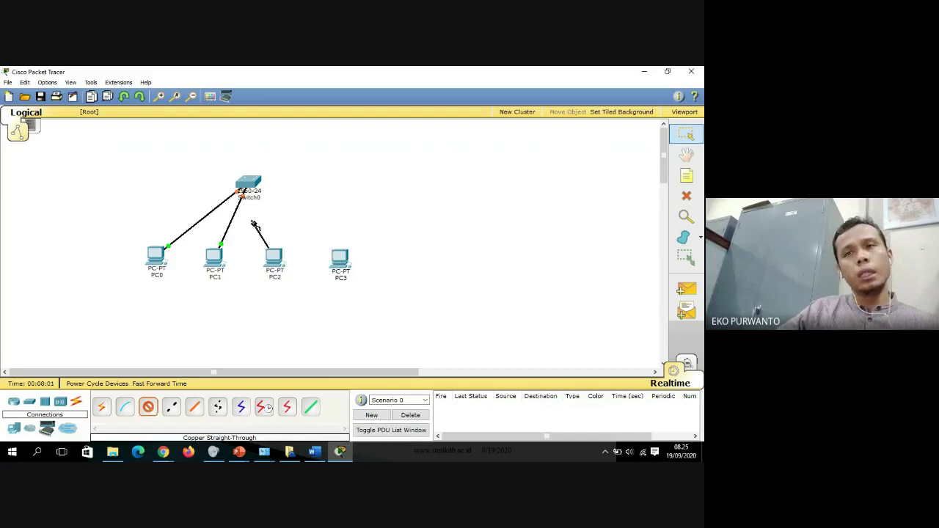
pyautogui.click(248, 184)
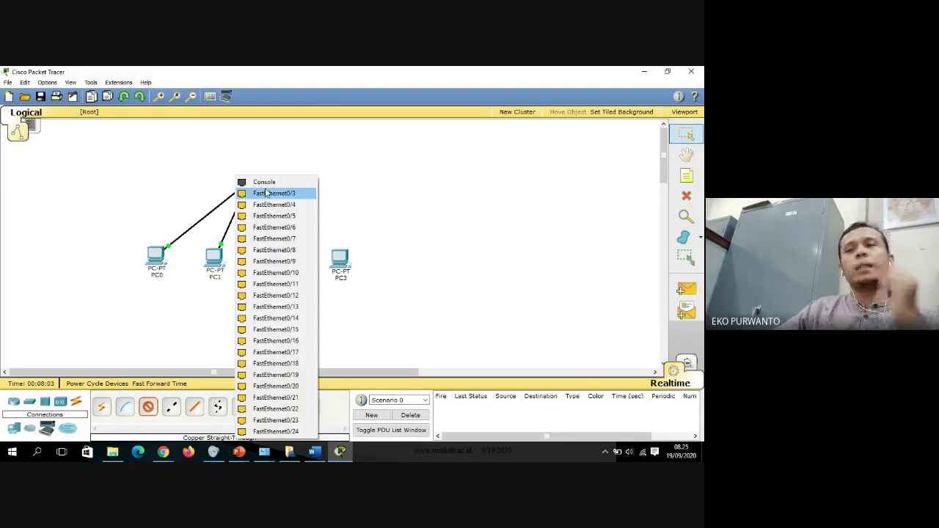
pyautogui.click(267, 192)
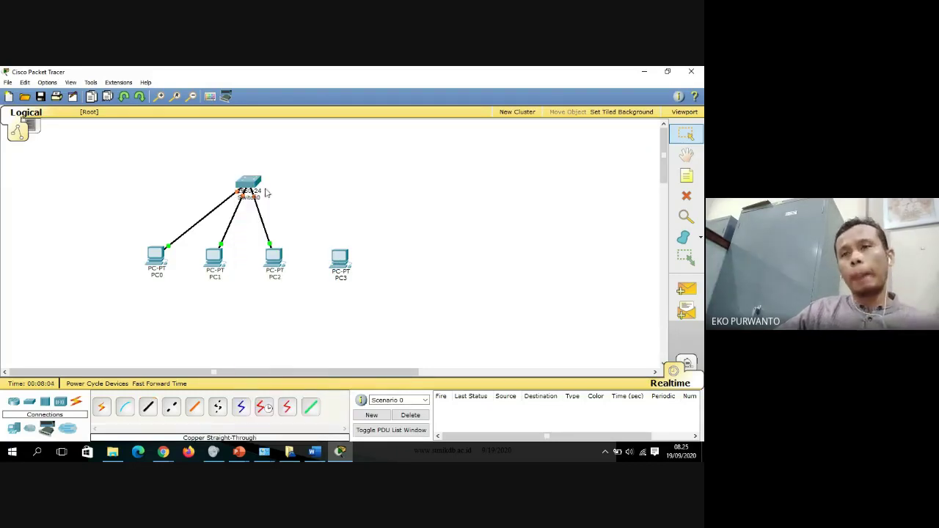
# Connect PC3's FastEthernet0 to Switch0's FastEthernet0/4 with a Copper Straight-Through cable.
pyautogui.click(147, 412)
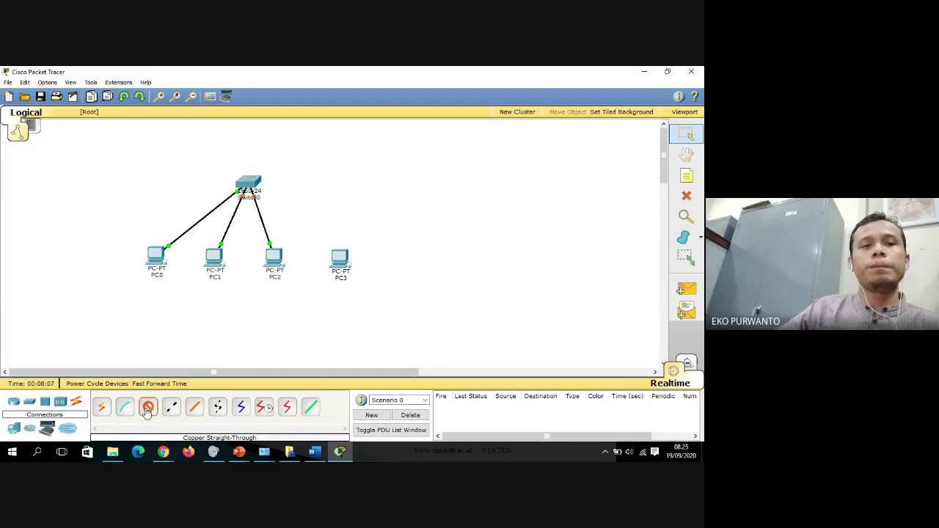
pyautogui.click(347, 259)
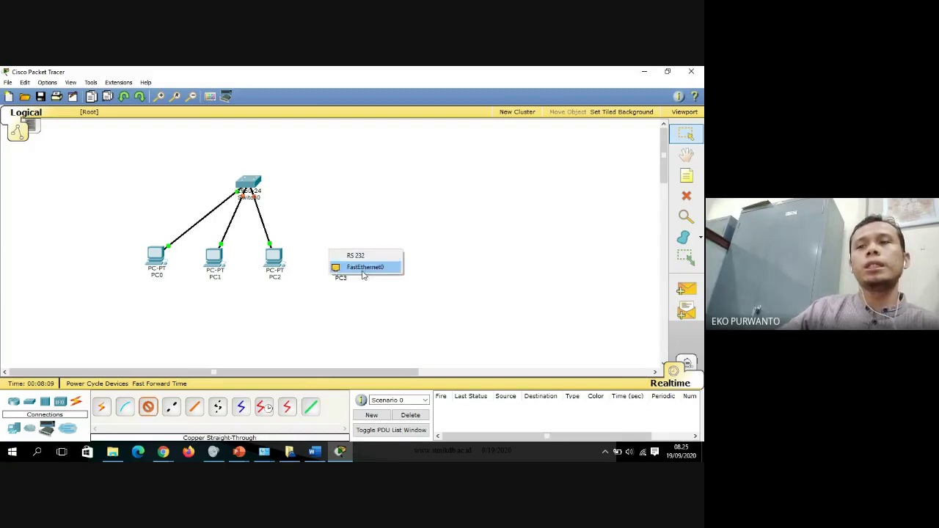
pyautogui.click(364, 267)
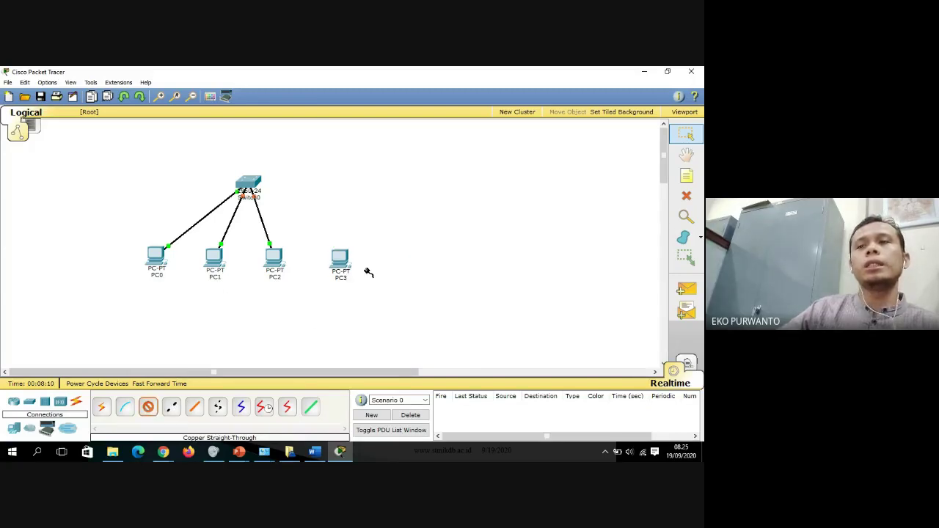
pyautogui.click(249, 185)
pyautogui.click(265, 192)
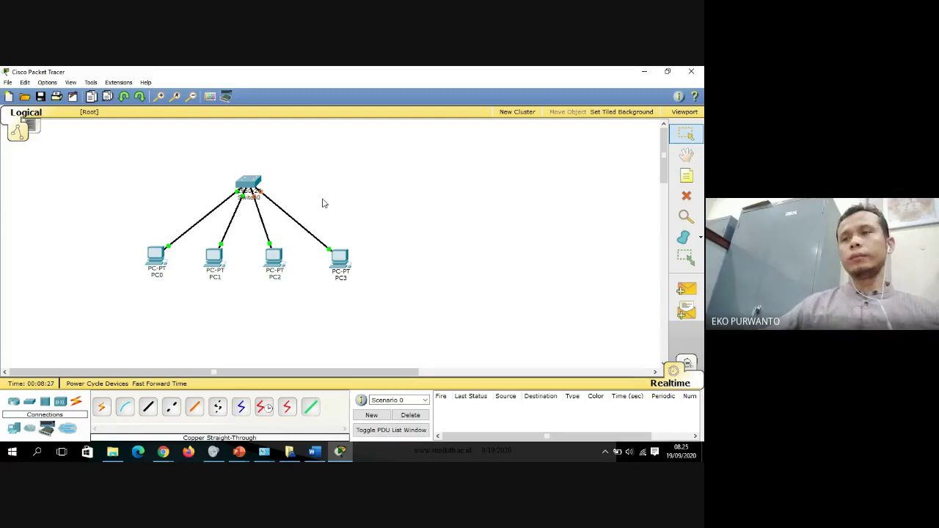
# Return to the PowerPoint slide show and advance through the cabling slides to the one with all four PCs connected to the switch.
pyautogui.click(239, 452)
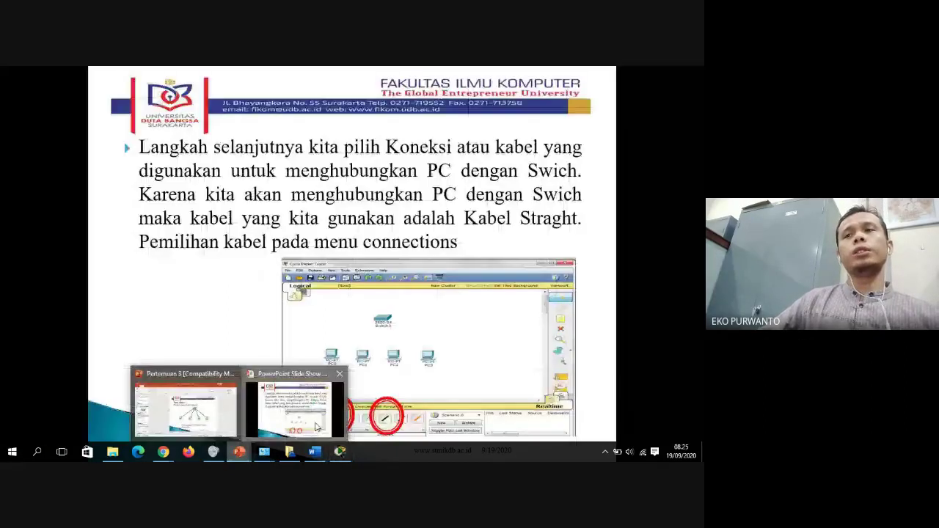
pyautogui.click(317, 427)
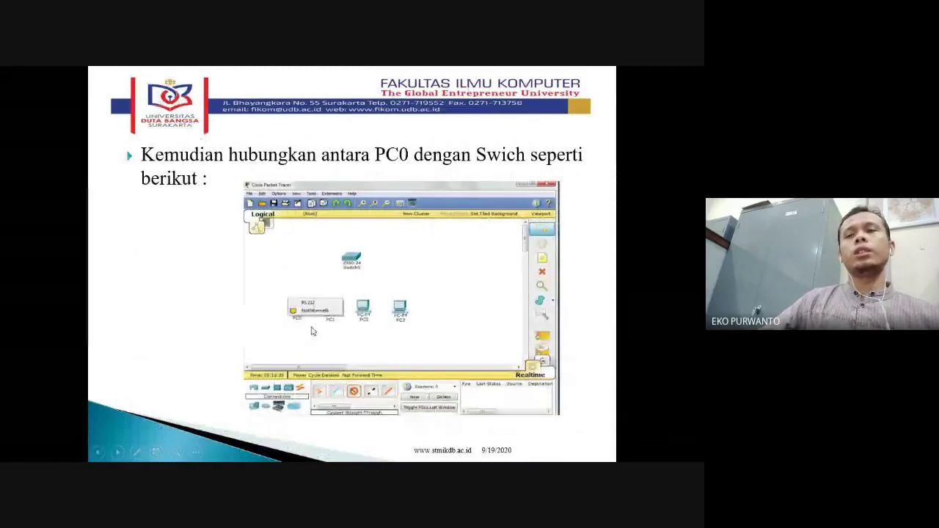
pyautogui.click(311, 331)
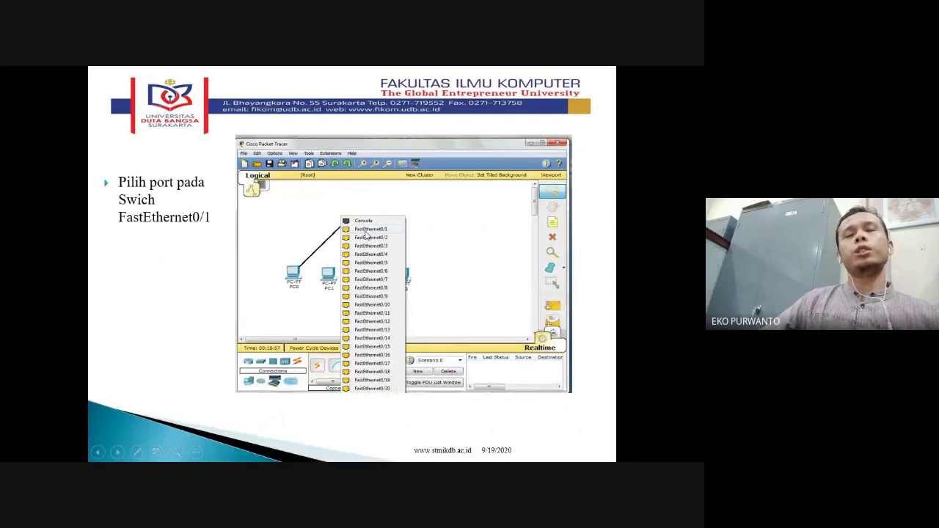
pyautogui.click(282, 274)
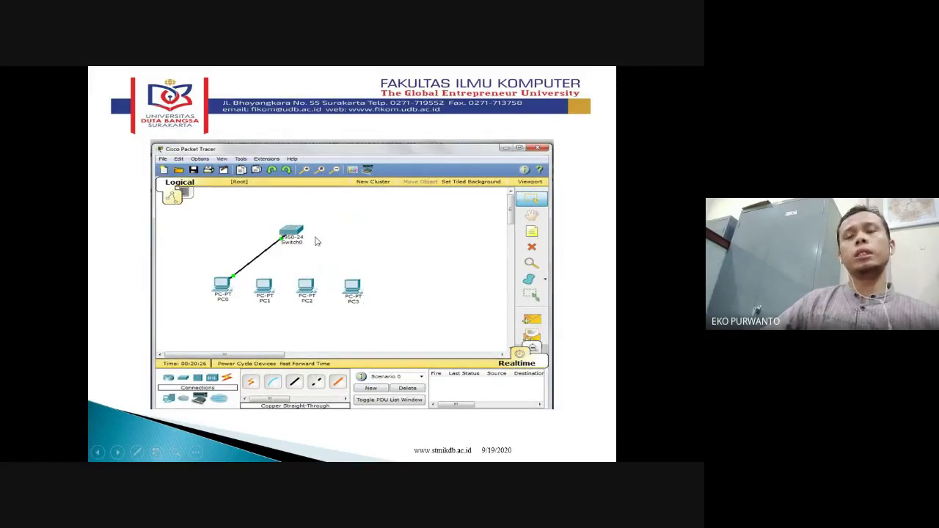
pyautogui.click(256, 250)
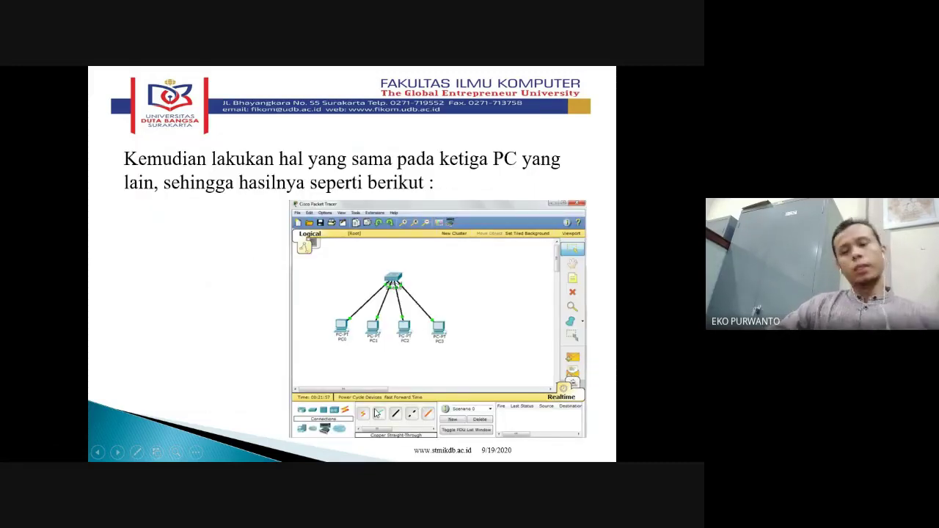
# Switch to Packet Tracer and move the whole network of switch and four PCs together towards the middle of the workspace.
pyautogui.press('super')
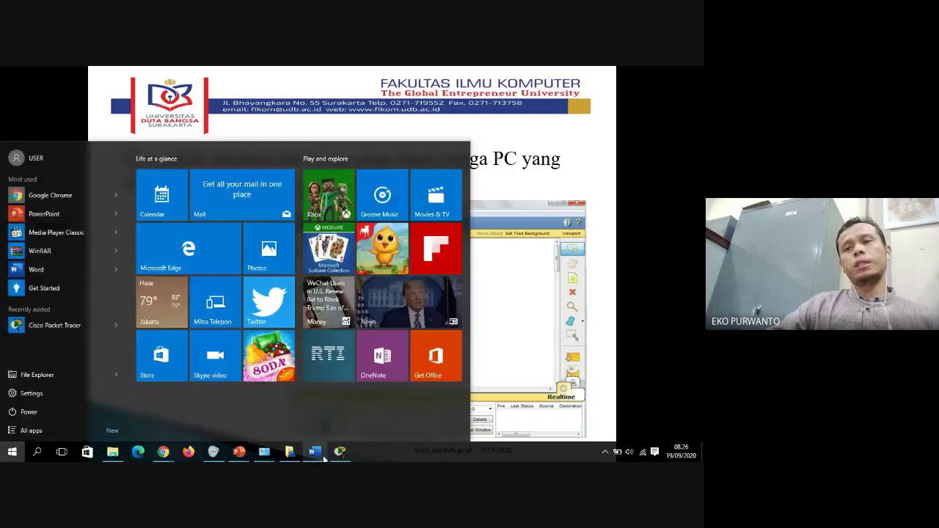
pyautogui.click(339, 451)
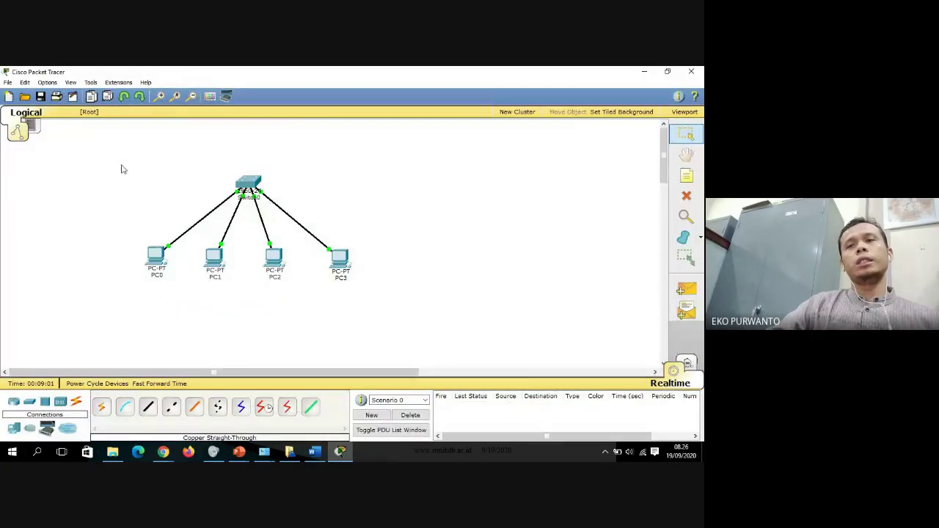
pyautogui.moveTo(122, 166); pyautogui.dragTo(457, 286)
pyautogui.moveTo(334, 265); pyautogui.dragTo(431, 273)
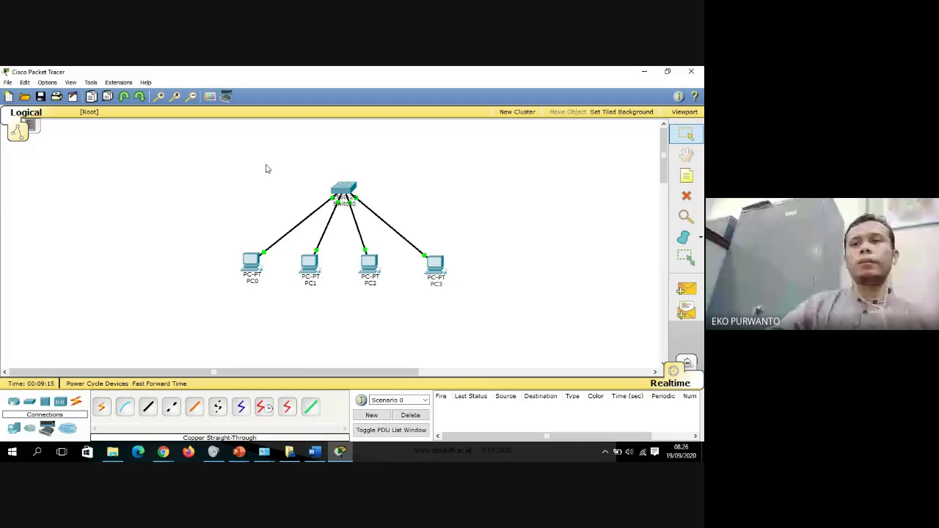
# Switch back to the PowerPoint slide show at the slide with the finished four-PC network.
pyautogui.click(238, 453)
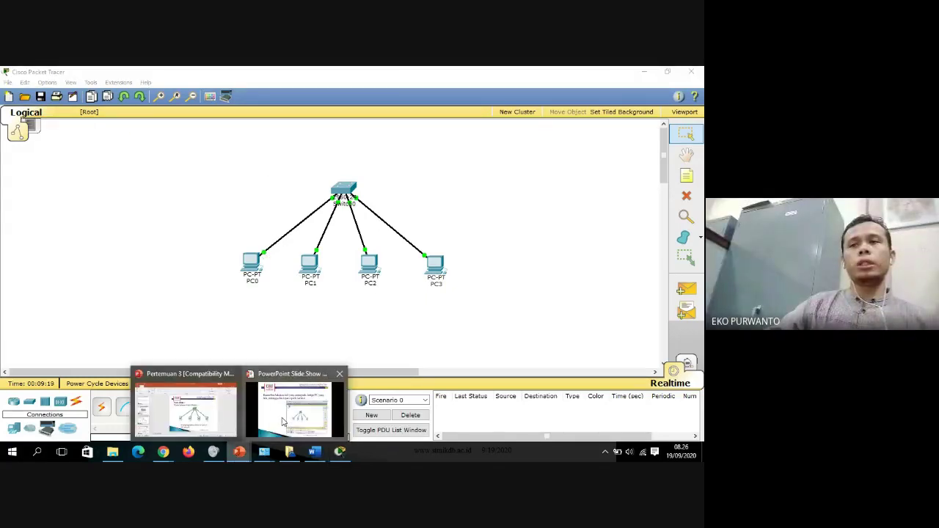
pyautogui.moveTo(285, 423)
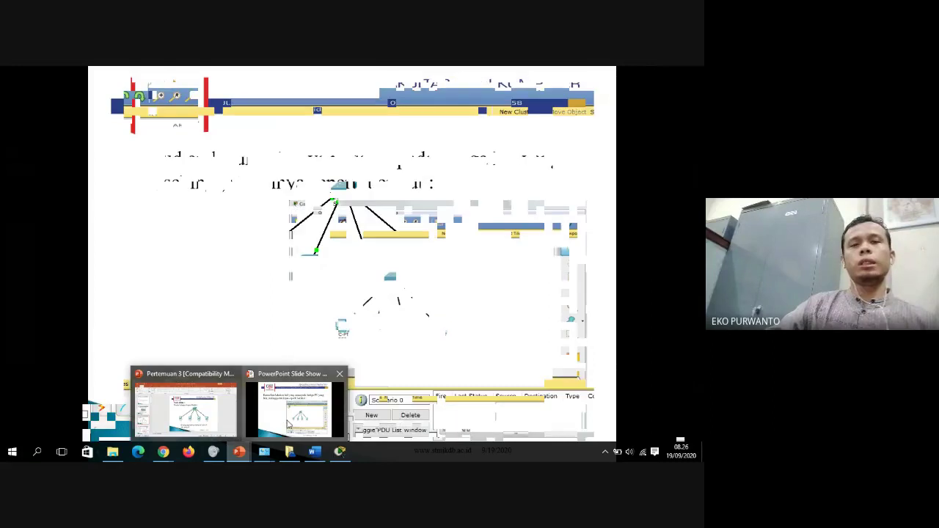
pyautogui.click(289, 424)
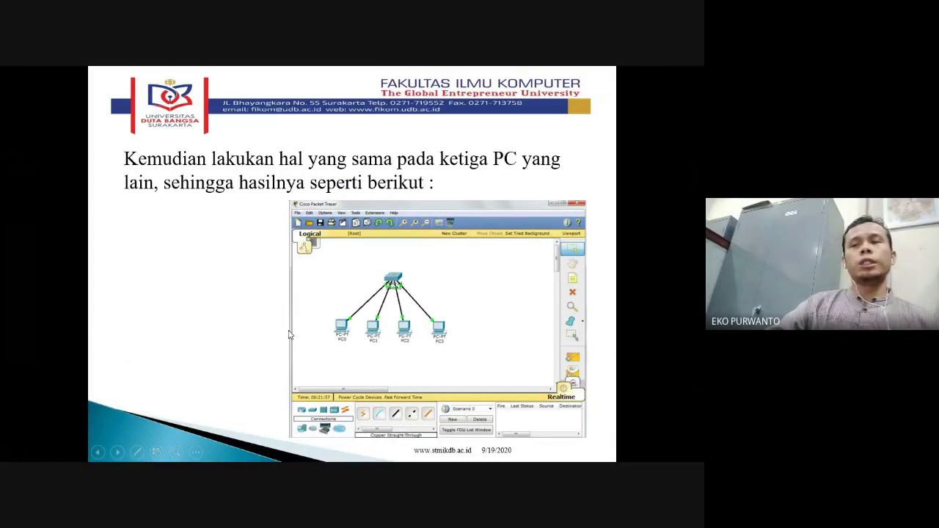
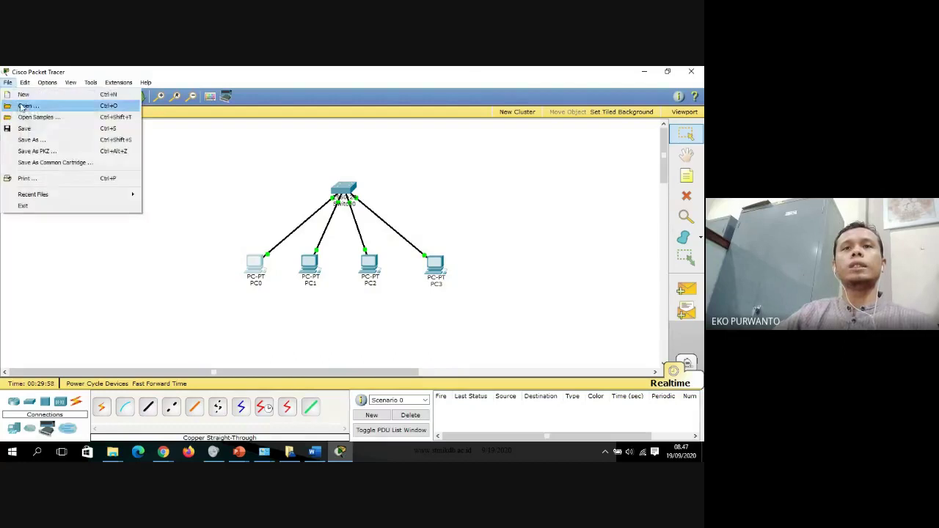
# Save the network as a Packet Tracer file named Latihan 1 in the saves folder.
pyautogui.click(29, 127)
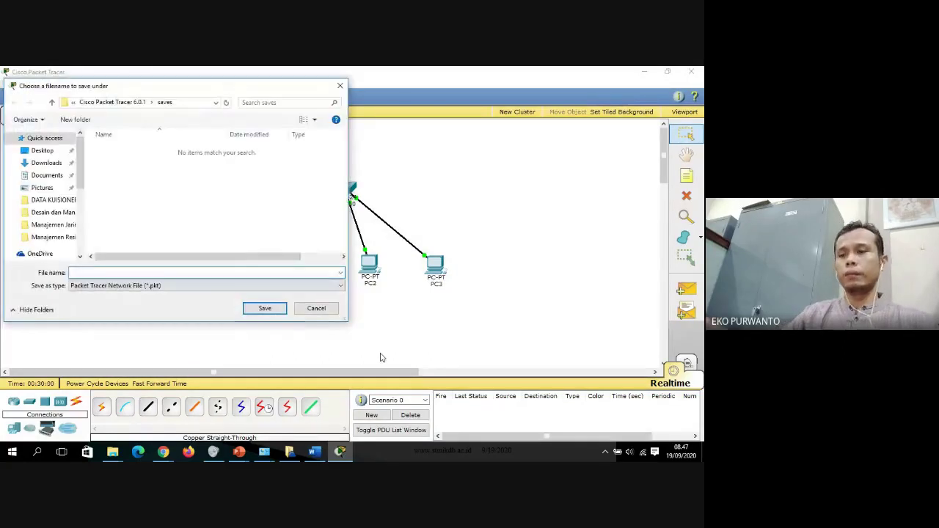
pyautogui.write('Latihan')
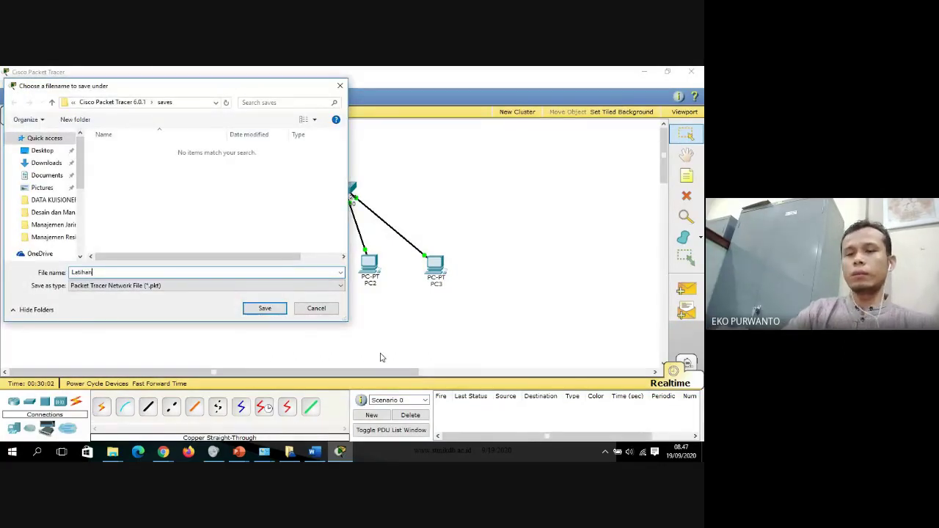
pyautogui.write(' 1')
pyautogui.press('Return')
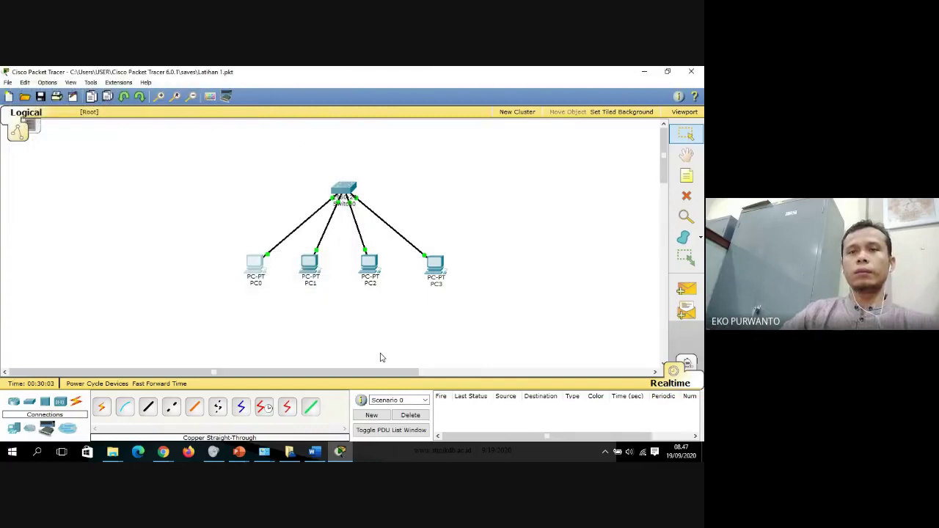
# Start a new empty network, saving the current one when asked.
pyautogui.click(7, 82)
pyautogui.click(22, 93)
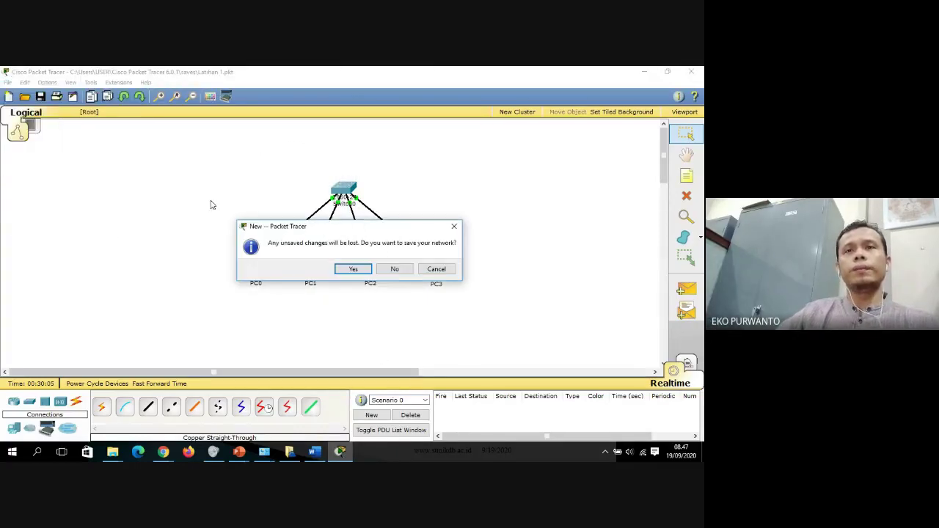
pyautogui.click(353, 270)
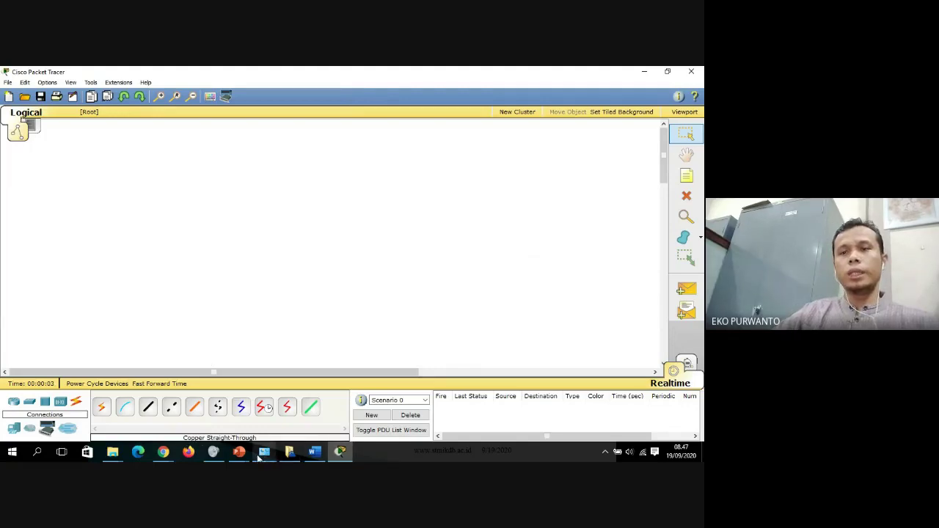
# Consult the IP-addressed network design slide in PowerPoint, and place four generic PCs in Packet Tracer in a row as two spaced pairs.
pyautogui.moveTo(240, 452)
pyautogui.click(326, 427)
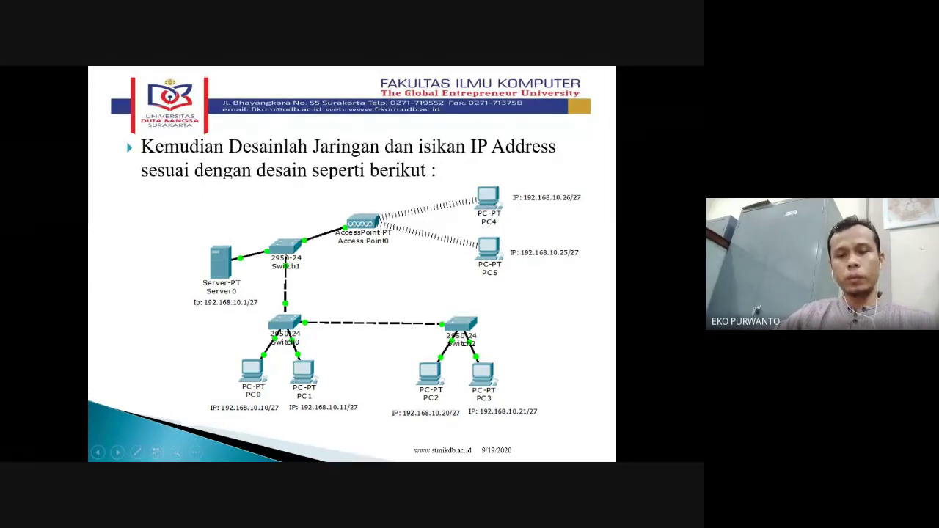
pyautogui.press('super')
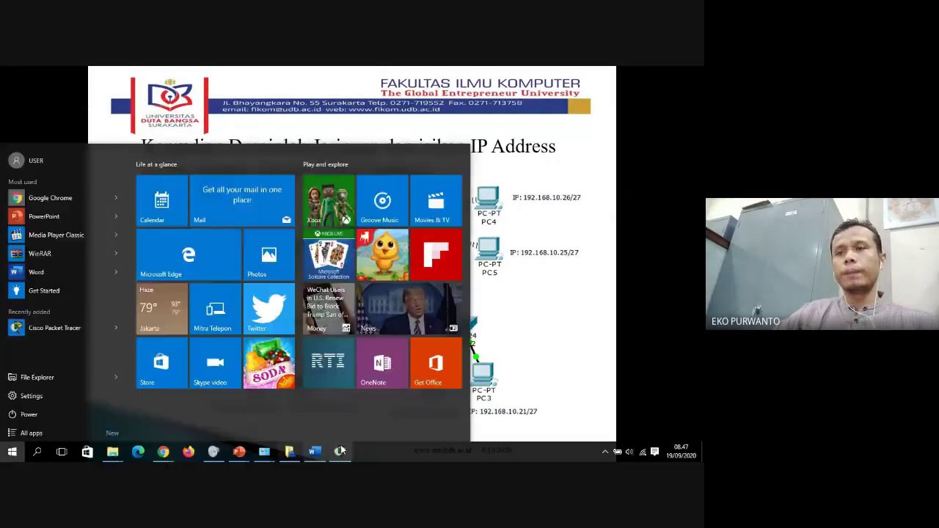
pyautogui.click(339, 452)
pyautogui.click(14, 429)
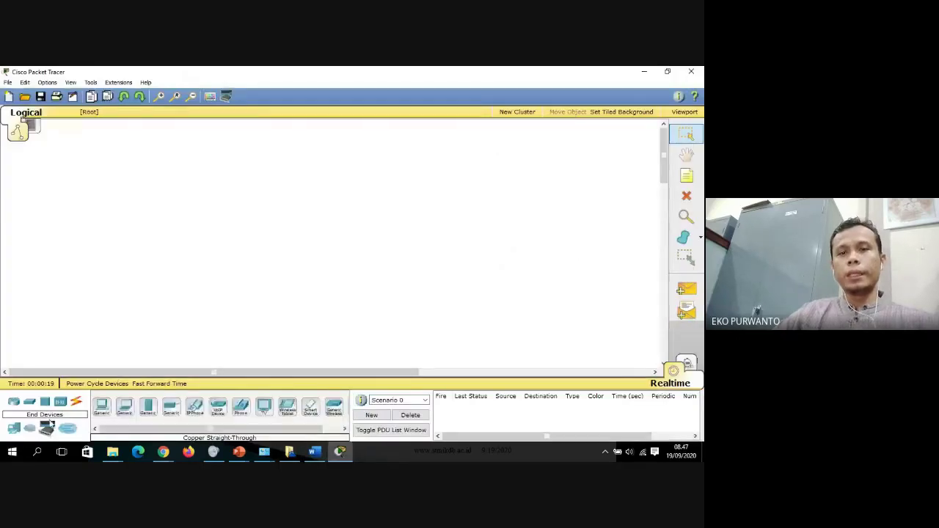
pyautogui.moveTo(101, 407); pyautogui.dragTo(203, 317)
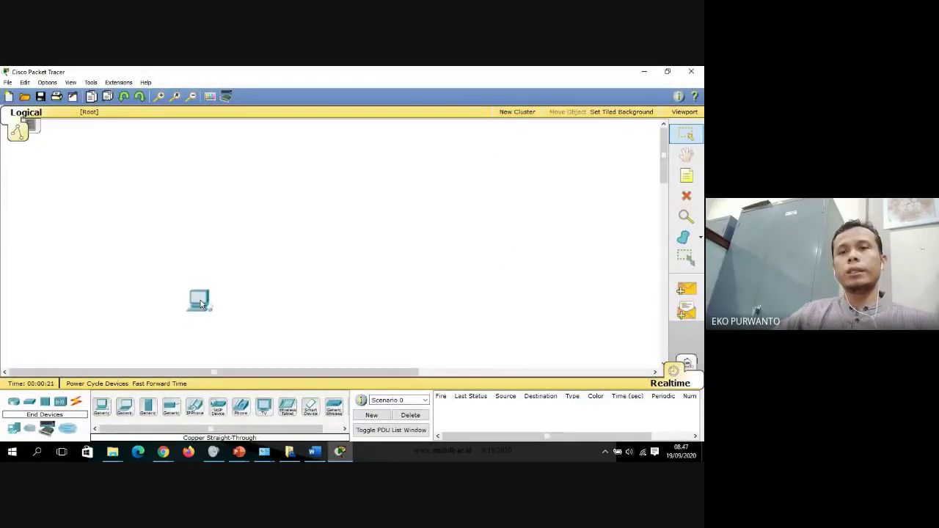
pyautogui.moveTo(103, 407); pyautogui.dragTo(259, 308)
pyautogui.moveTo(102, 408); pyautogui.dragTo(444, 307)
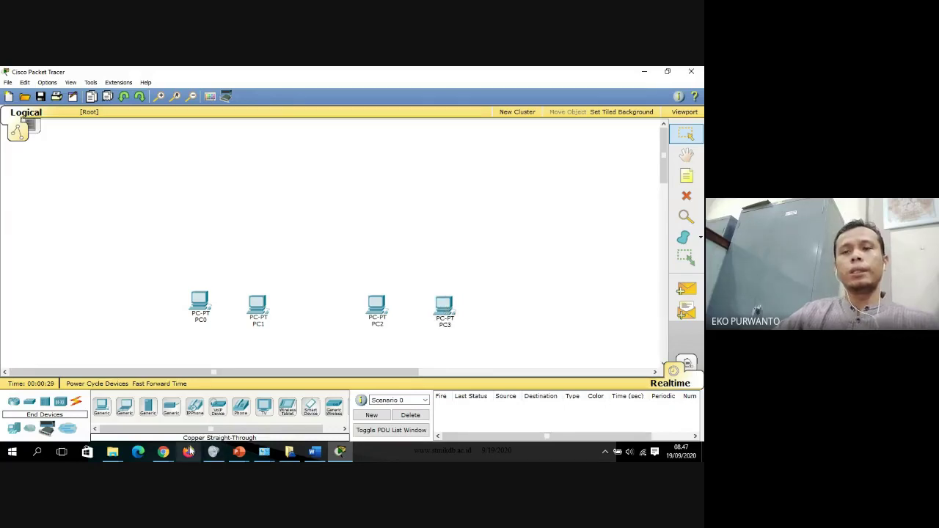
# Place two 2950-24 switches, one centred above PC0 and PC1 and one above PC2 and PC3.
pyautogui.moveTo(237, 451)
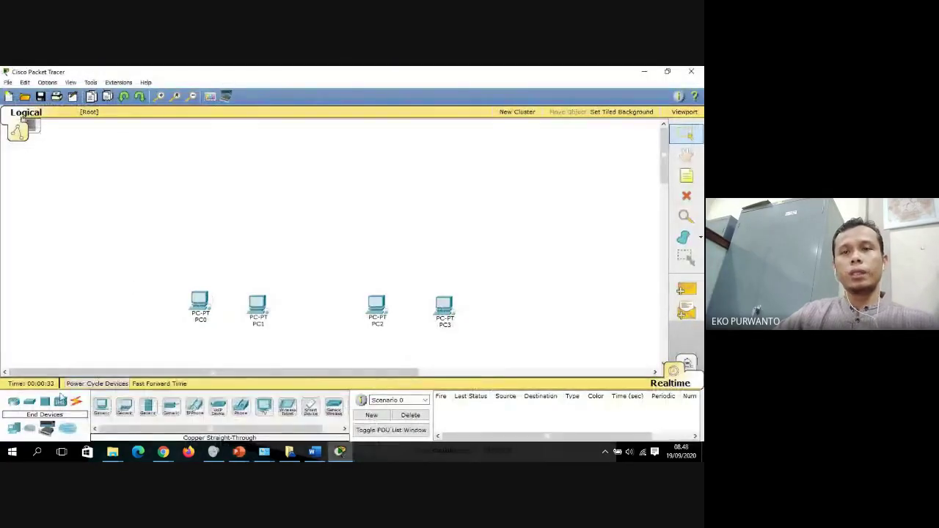
pyautogui.click(30, 404)
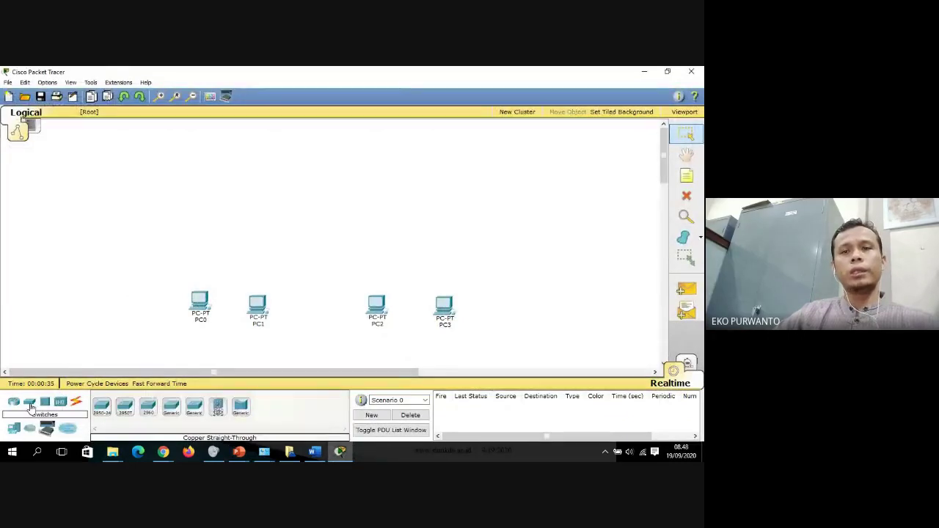
pyautogui.moveTo(100, 407); pyautogui.dragTo(232, 257)
pyautogui.moveTo(102, 407); pyautogui.dragTo(418, 263)
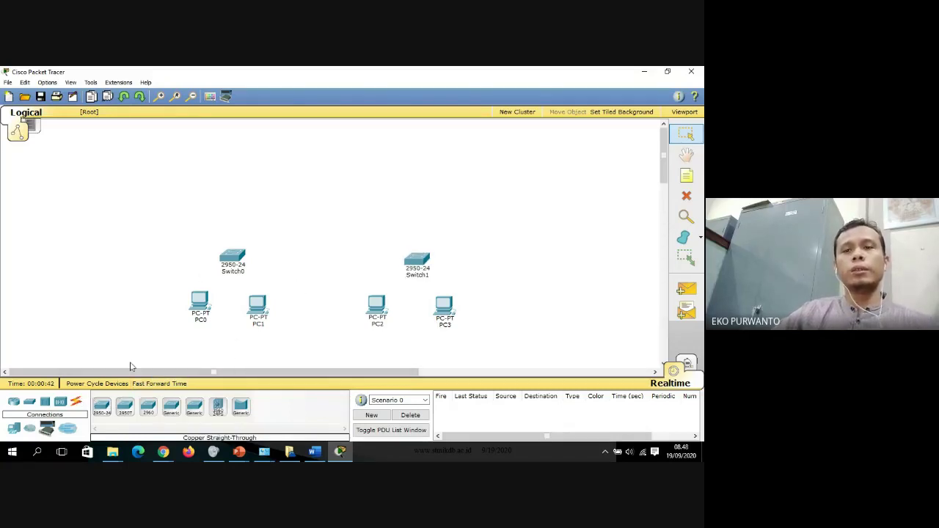
# Connect PC0 to FastEthernet0/1 of Switch0 with a copper straight-through cable.
pyautogui.click(76, 403)
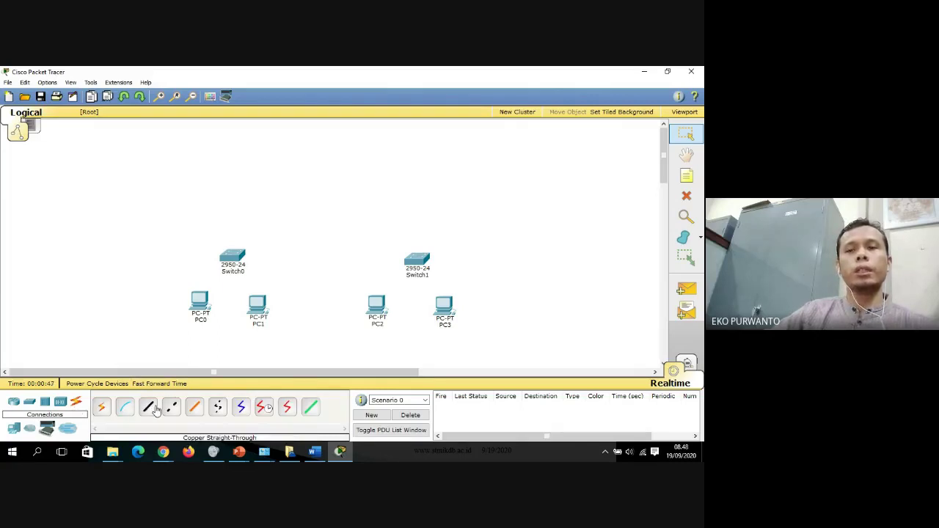
pyautogui.click(154, 410)
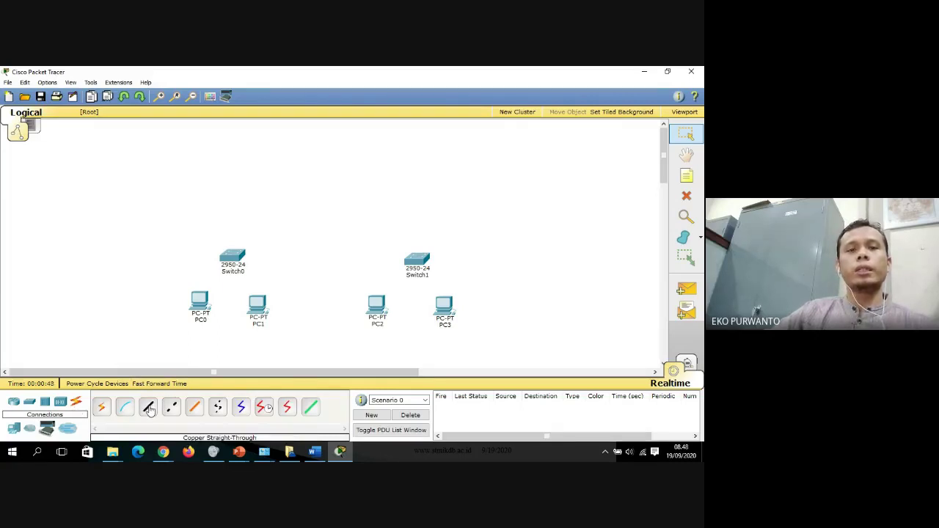
pyautogui.click(204, 307)
pyautogui.click(205, 308)
pyautogui.click(231, 258)
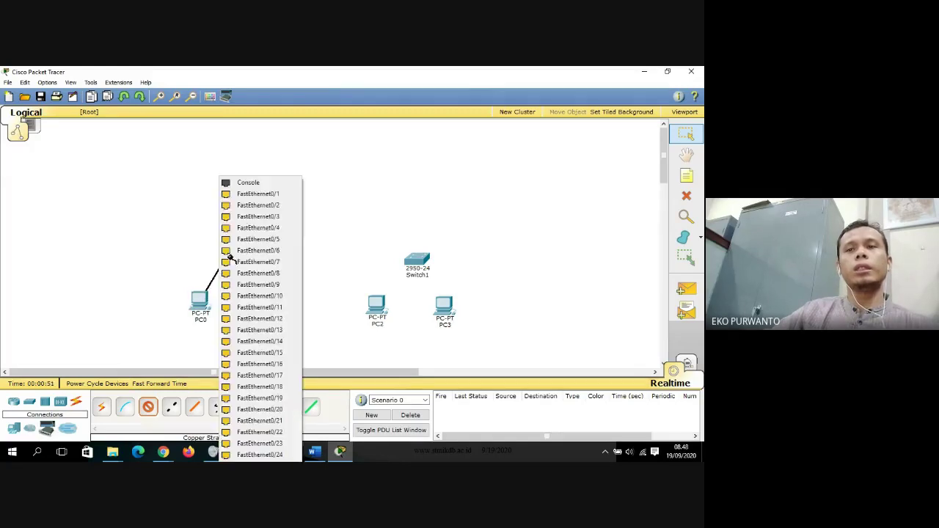
pyautogui.click(249, 206)
# Connect PC1 to FastEthernet0/2 of Switch0 with a copper straight-through cable.
pyautogui.click(148, 408)
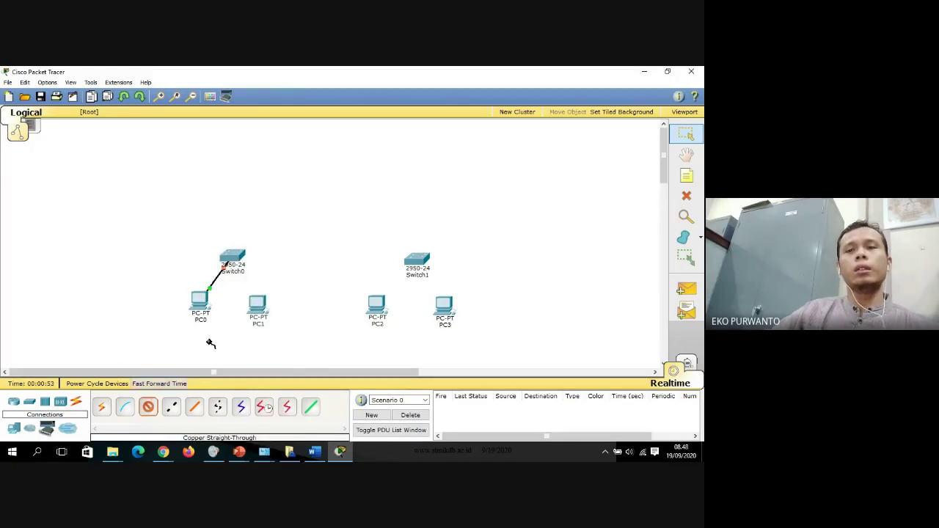
pyautogui.click(257, 307)
pyautogui.click(282, 312)
pyautogui.click(239, 263)
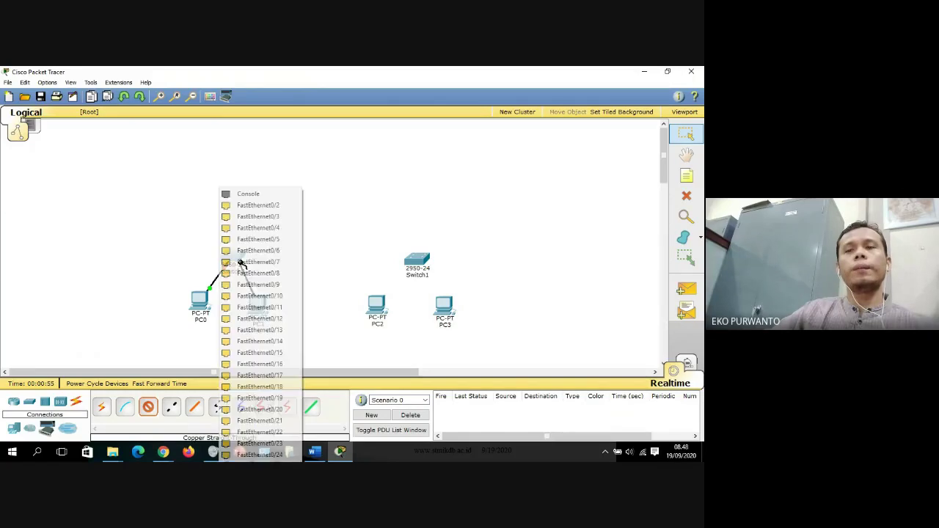
pyautogui.click(249, 205)
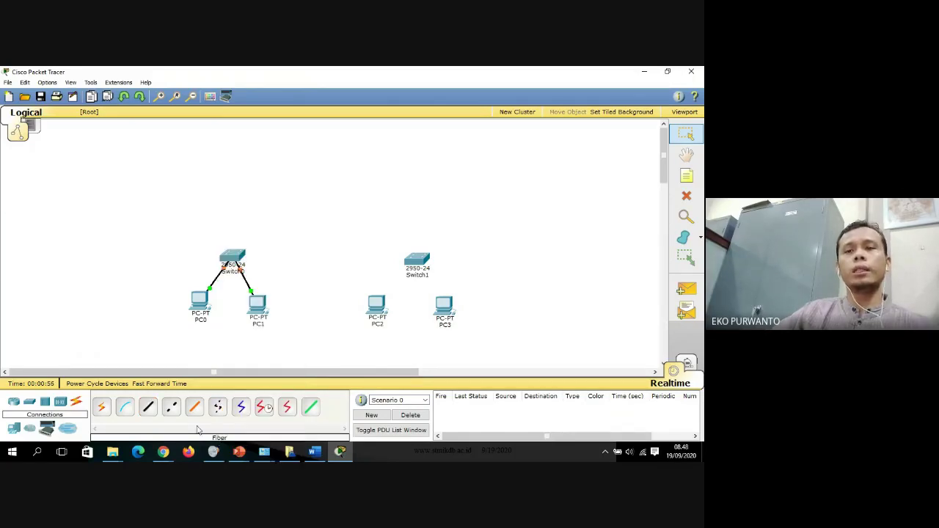
# Connect PC2's FastEthernet0 port to FastEthernet0/1 of Switch1 with a copper straight-through cable.
pyautogui.click(147, 408)
pyautogui.click(384, 305)
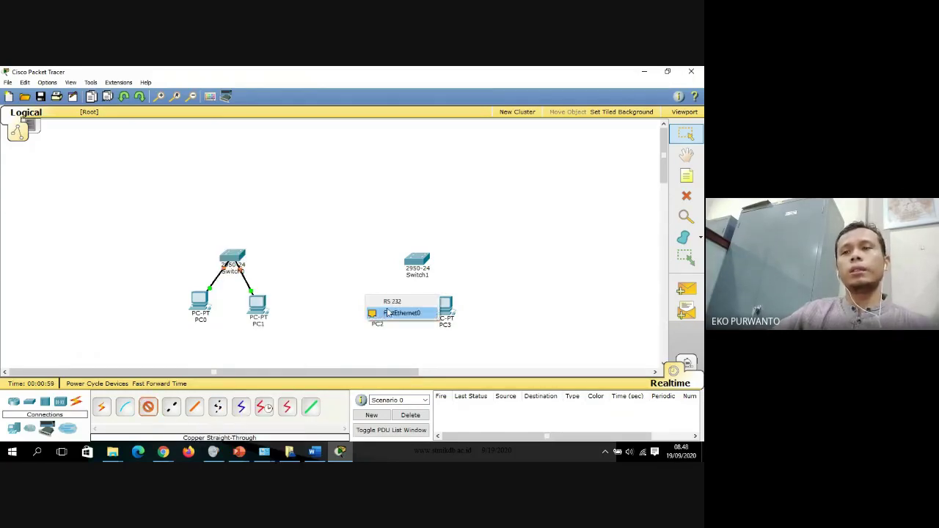
pyautogui.click(392, 311)
pyautogui.click(420, 260)
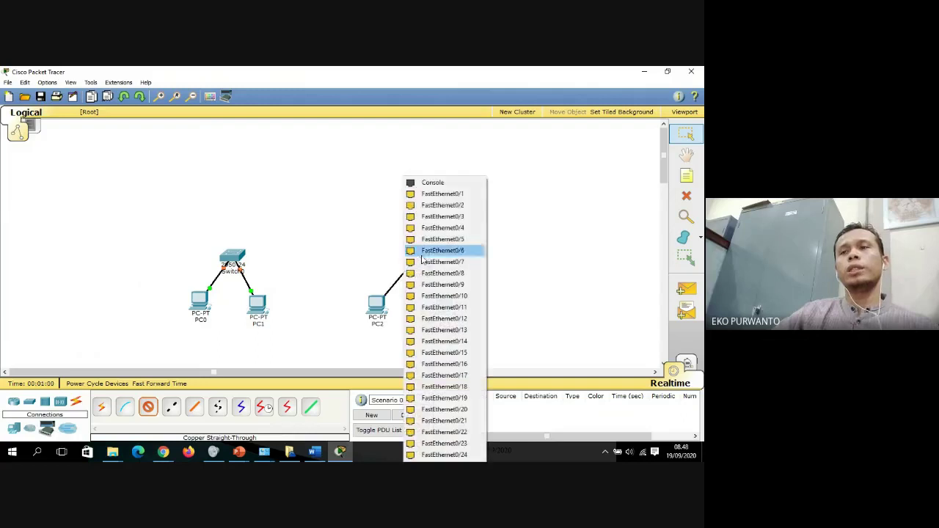
pyautogui.click(441, 193)
# Connect PC3 to FastEthernet0/2 of Switch1 with a copper straight-through cable.
pyautogui.click(147, 407)
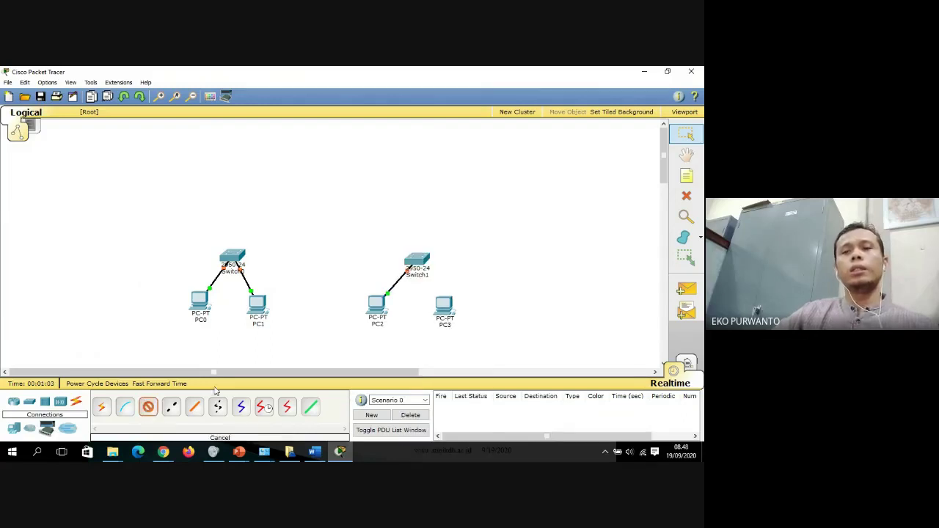
pyautogui.click(456, 307)
pyautogui.click(460, 314)
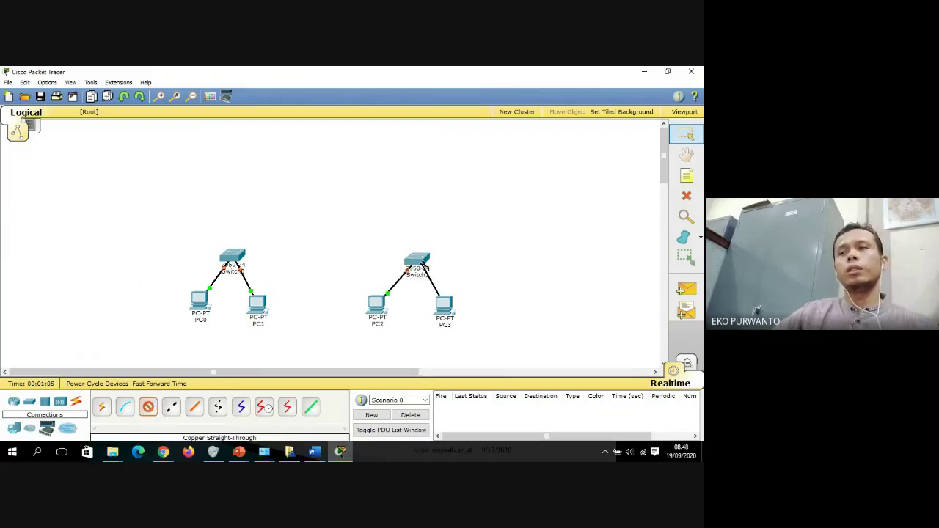
pyautogui.click(416, 259)
pyautogui.click(450, 217)
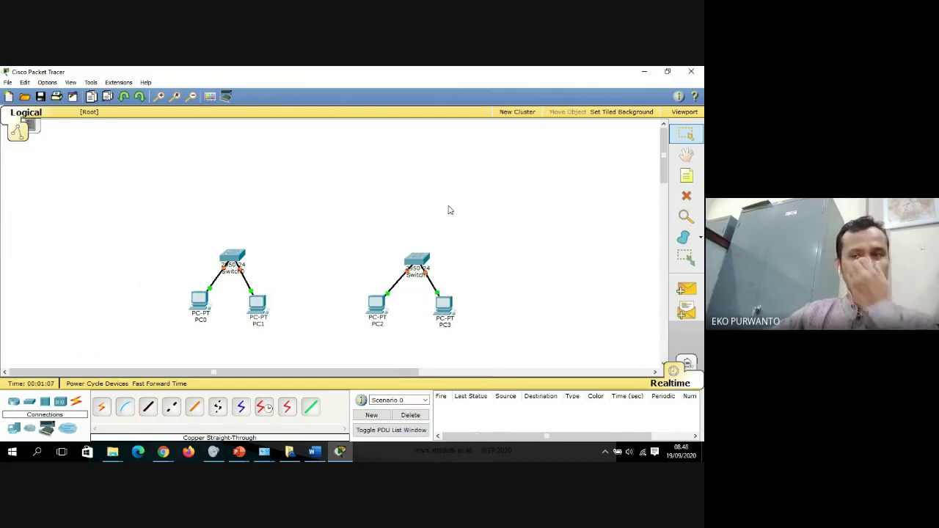
# Consult the PowerPoint design slide, and link Switch1's FastEthernet0/4 to Switch0's FastEthernet0/3 in Packet Tracer with a copper cross-over cable.
pyautogui.click(241, 455)
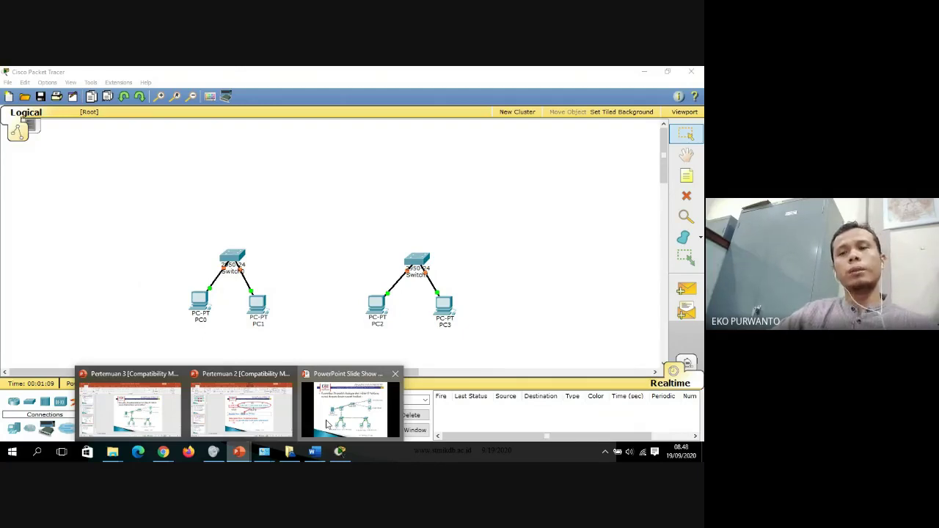
pyautogui.click(328, 424)
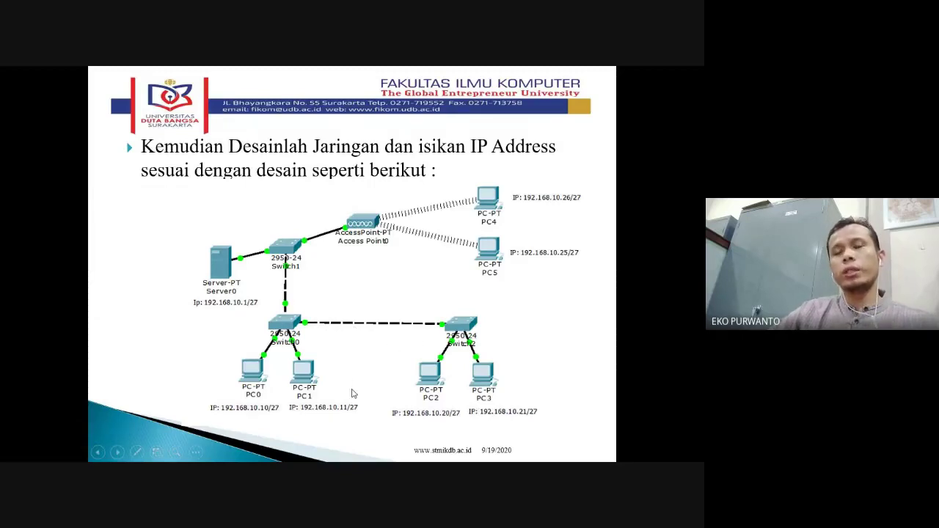
pyautogui.press('super')
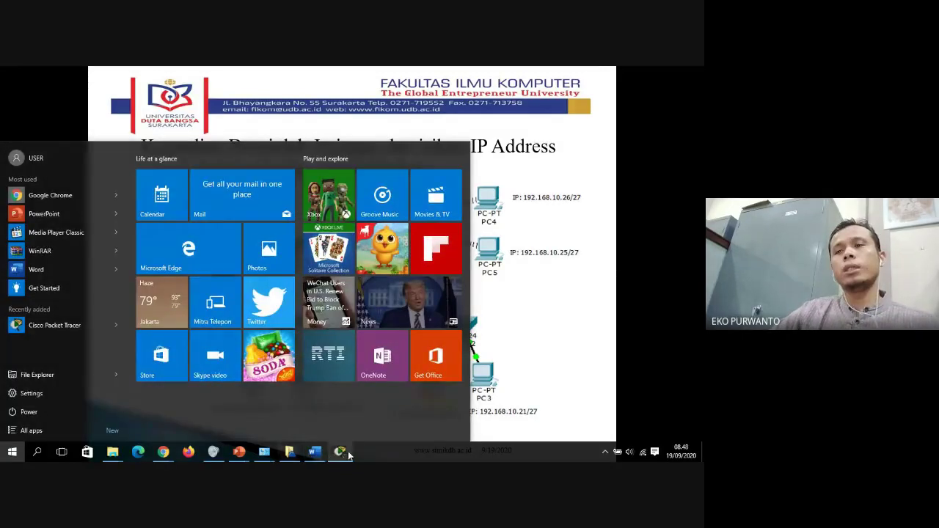
pyautogui.click(346, 452)
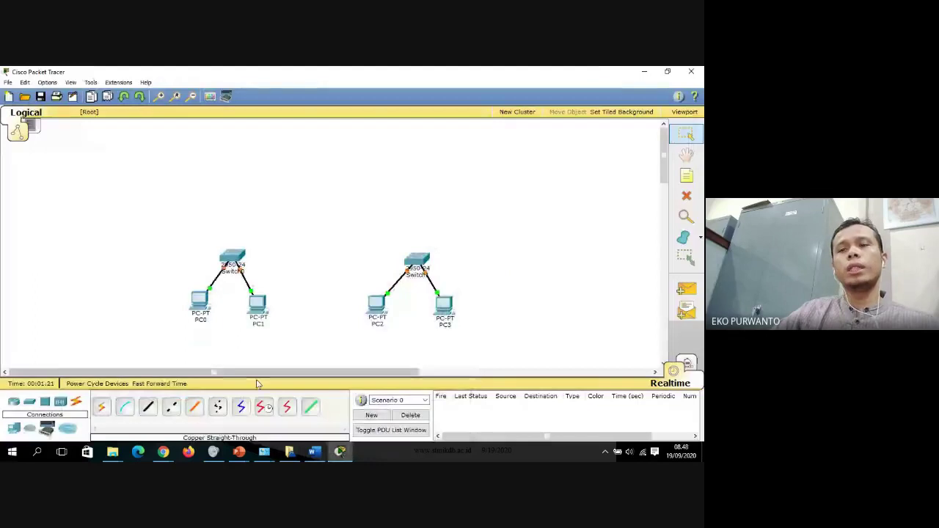
pyautogui.click(172, 407)
pyautogui.click(417, 267)
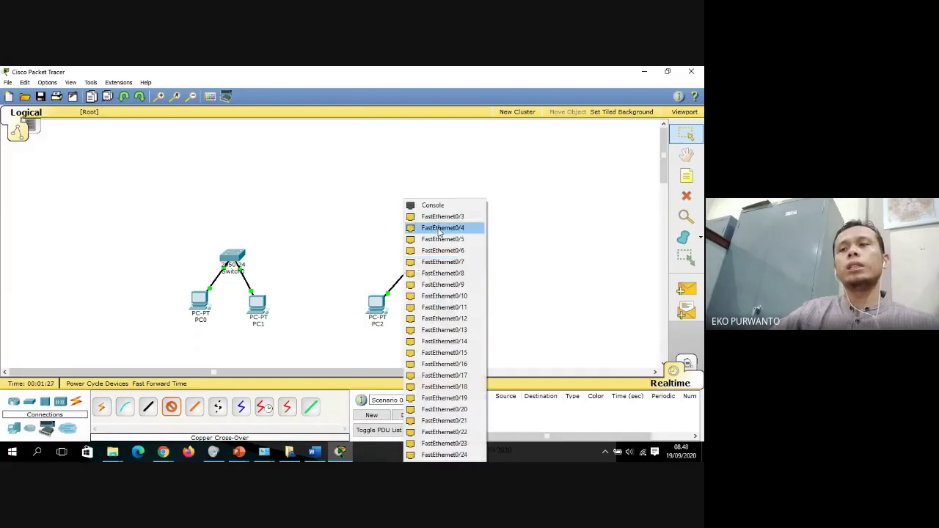
pyautogui.click(443, 226)
pyautogui.click(247, 258)
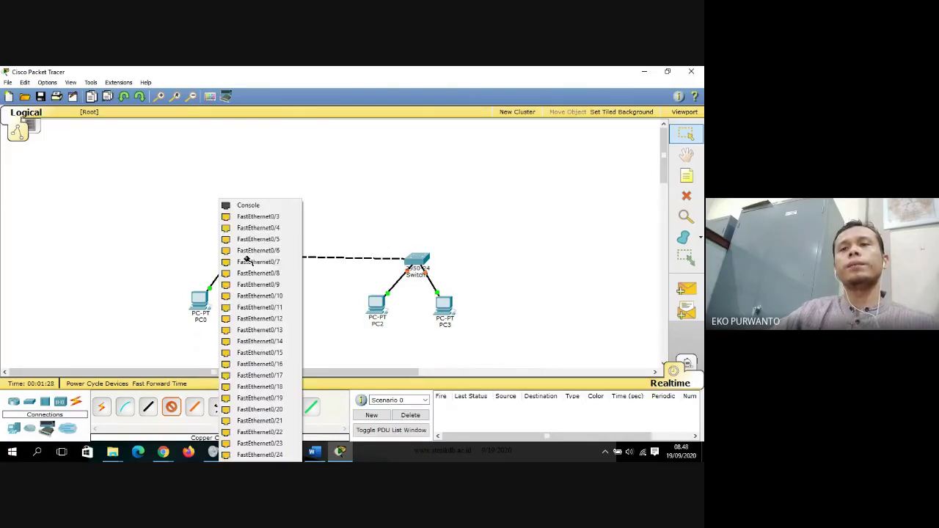
pyautogui.click(261, 214)
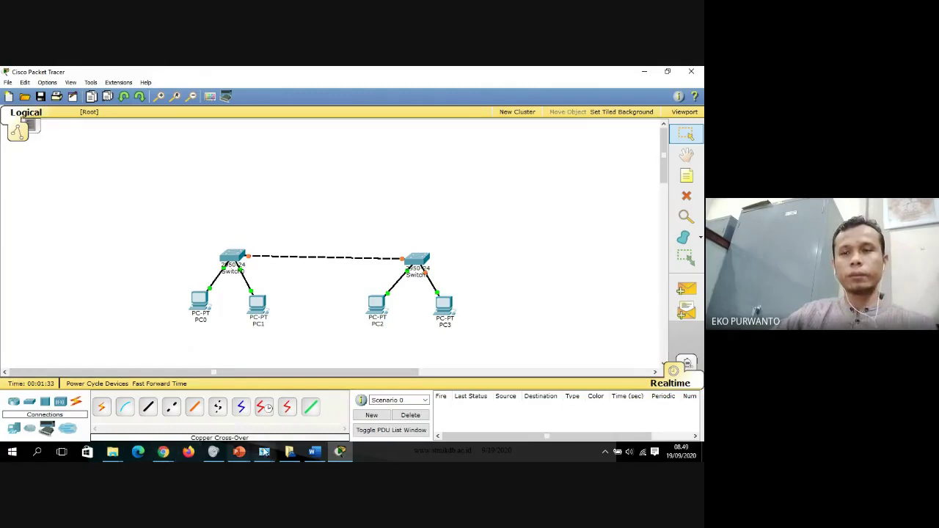
# Recheck the PowerPoint design slide, and place a generic server in Packet Tracer above and to the left of Switch0.
pyautogui.click(340, 456)
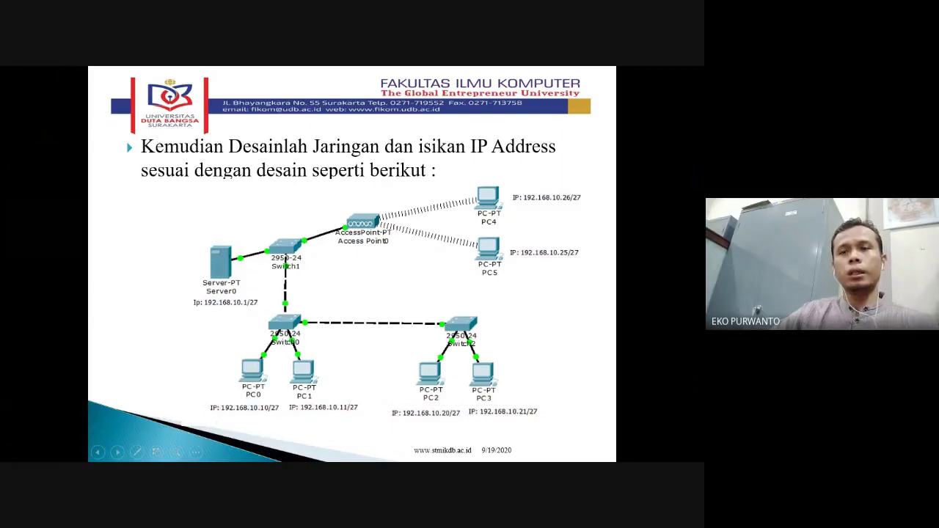
pyautogui.press('super')
pyautogui.click(340, 452)
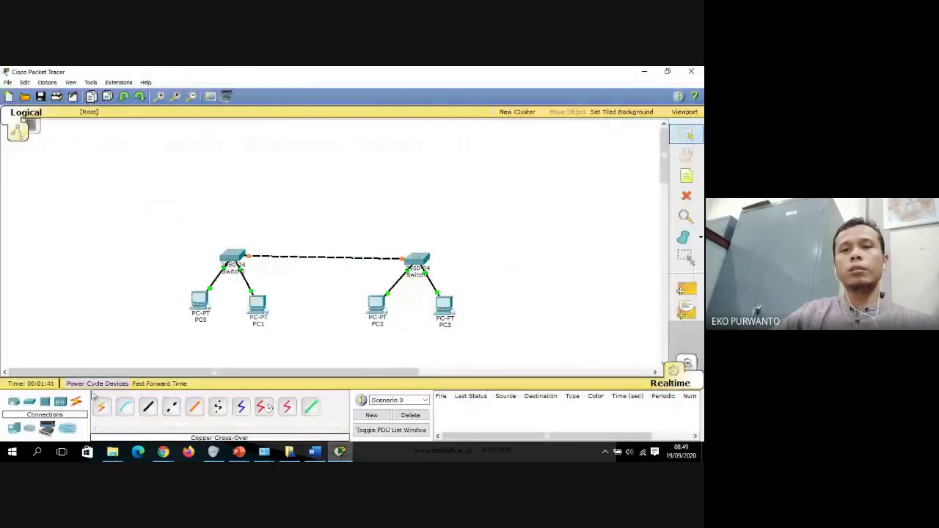
pyautogui.click(18, 432)
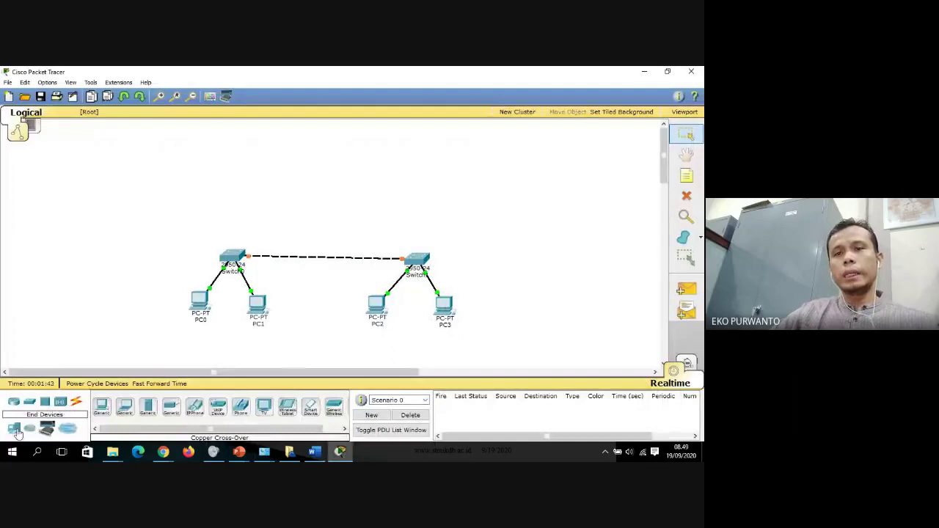
pyautogui.click(147, 409)
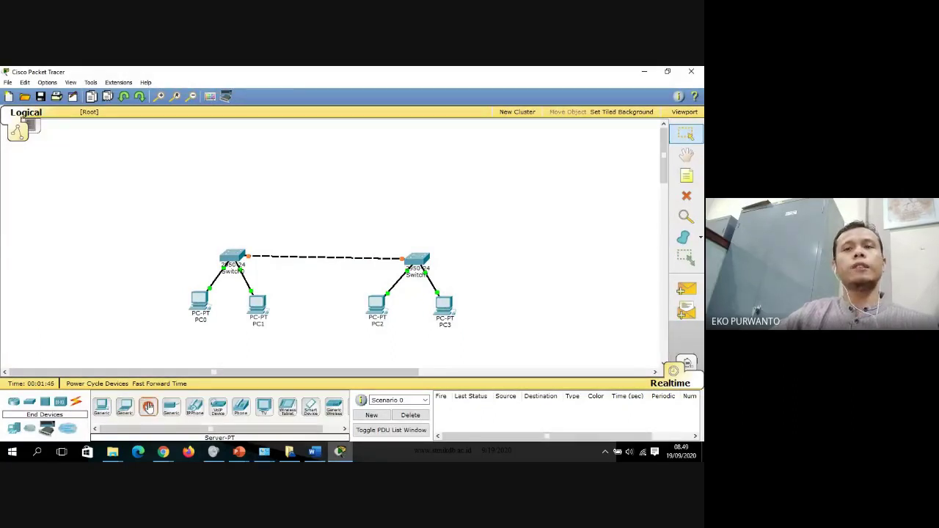
pyautogui.click(132, 187)
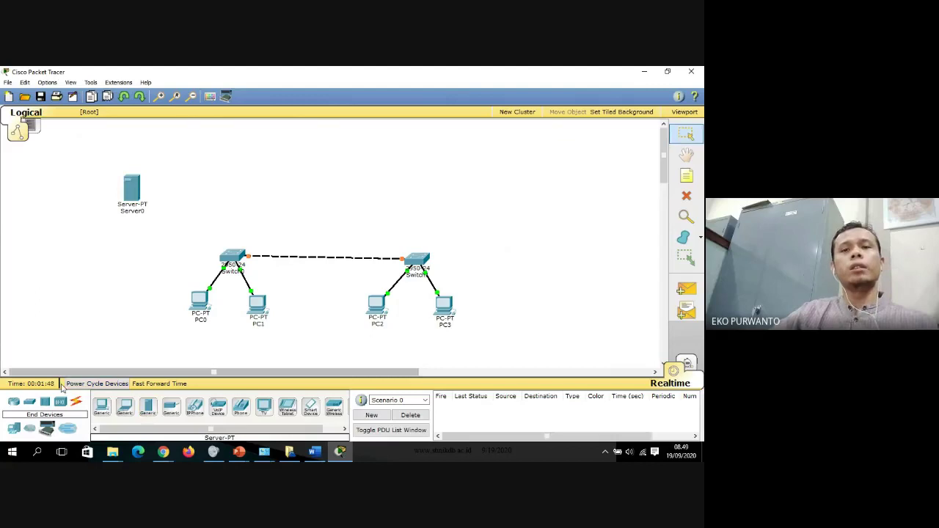
# Place a third 2950-24 switch just right of Server0, above Switch0.
pyautogui.click(30, 402)
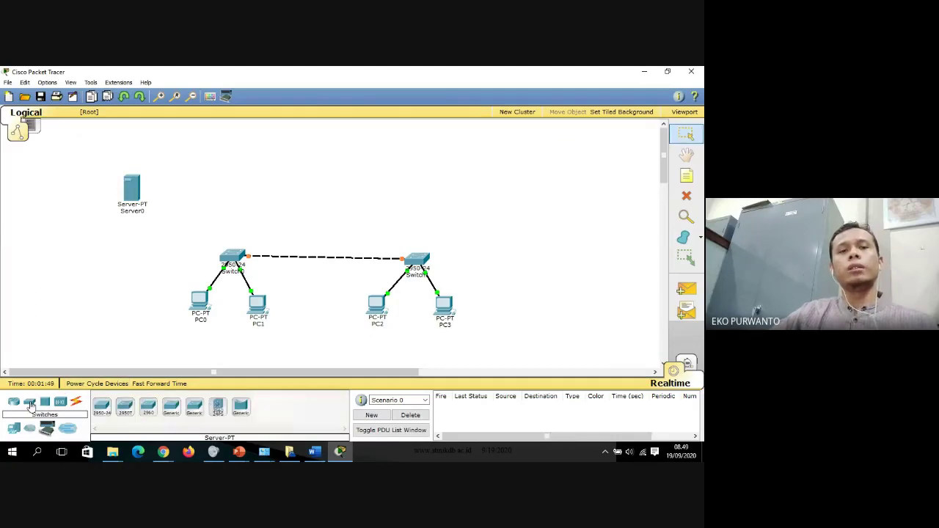
pyautogui.click(100, 413)
pyautogui.click(196, 191)
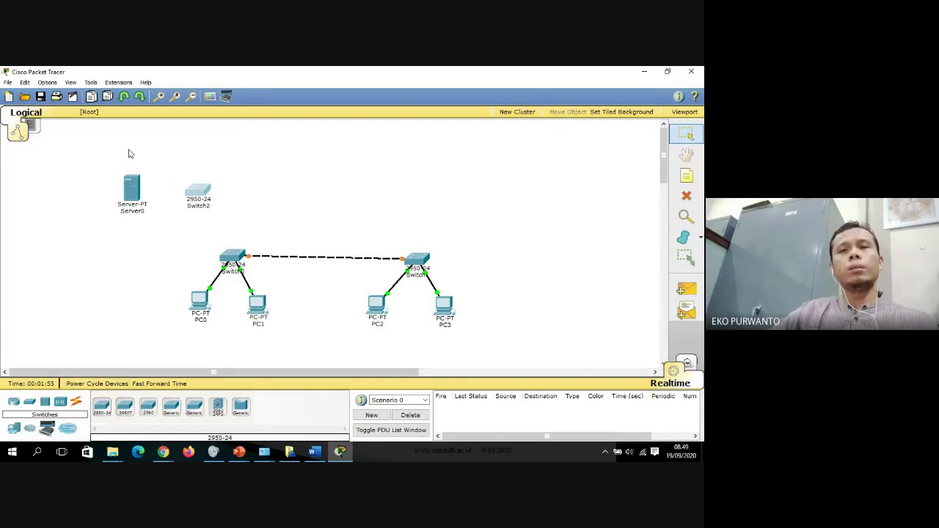
# Connect Server0 to Switch2 with a copper straight-through cable.
pyautogui.click(75, 401)
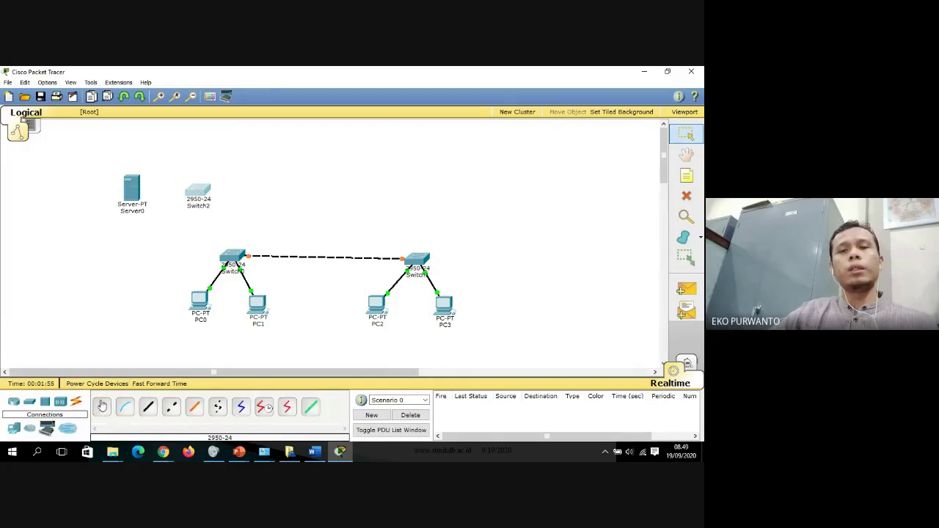
pyautogui.click(148, 406)
pyautogui.click(138, 189)
pyautogui.click(143, 183)
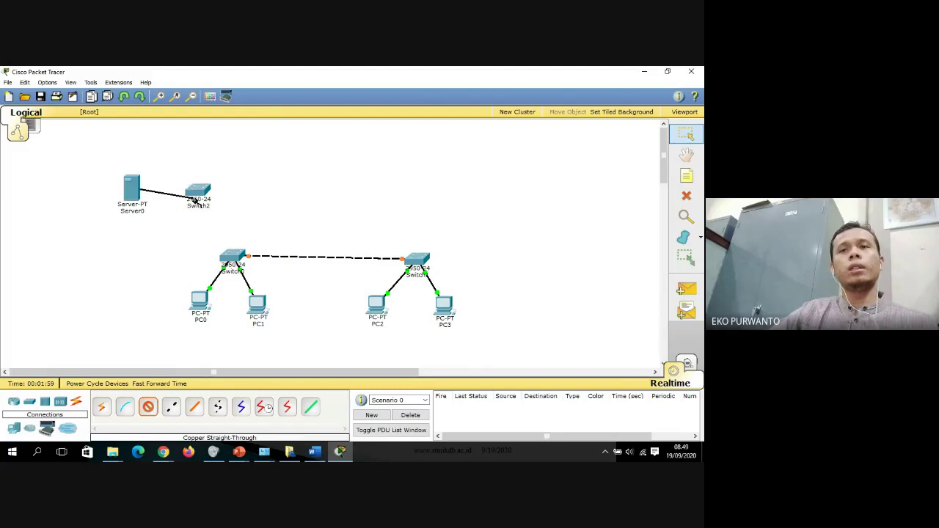
pyautogui.click(197, 197)
pyautogui.click(210, 195)
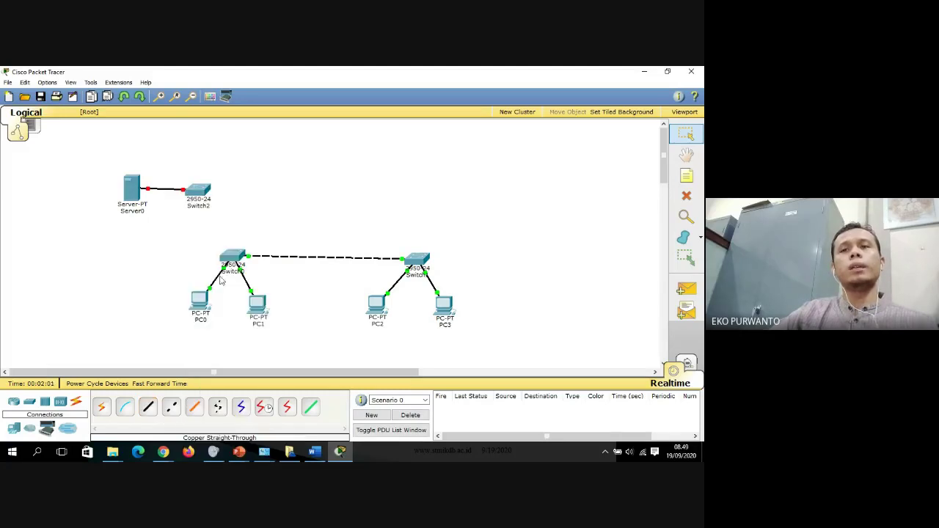
# Consult the PowerPoint design slide, and link Switch0's FastEthernet0/4 to Switch2 in Packet Tracer with a copper cross-over cable.
pyautogui.click(239, 451)
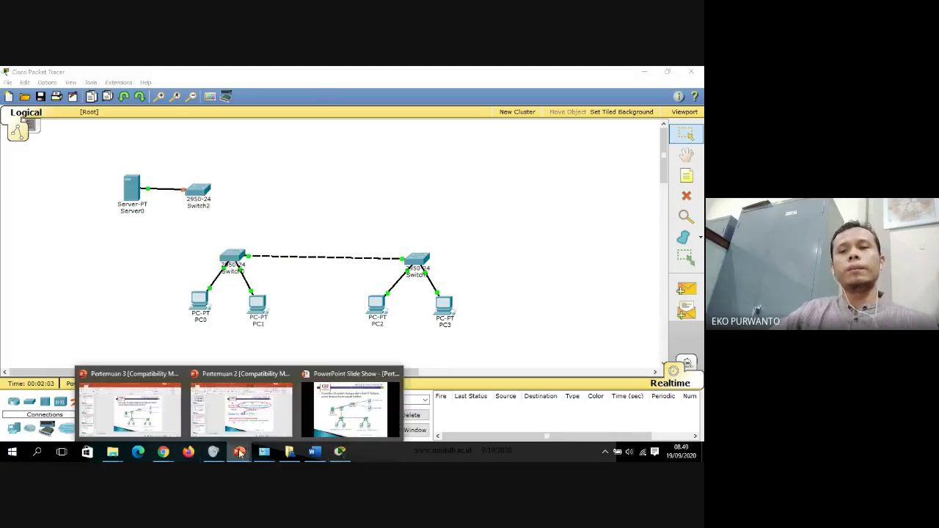
pyautogui.click(326, 421)
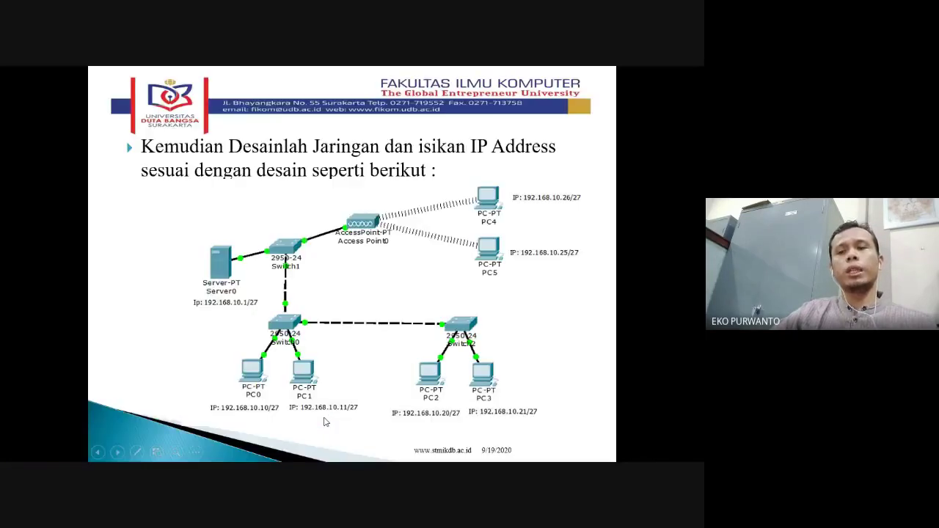
pyautogui.press('super')
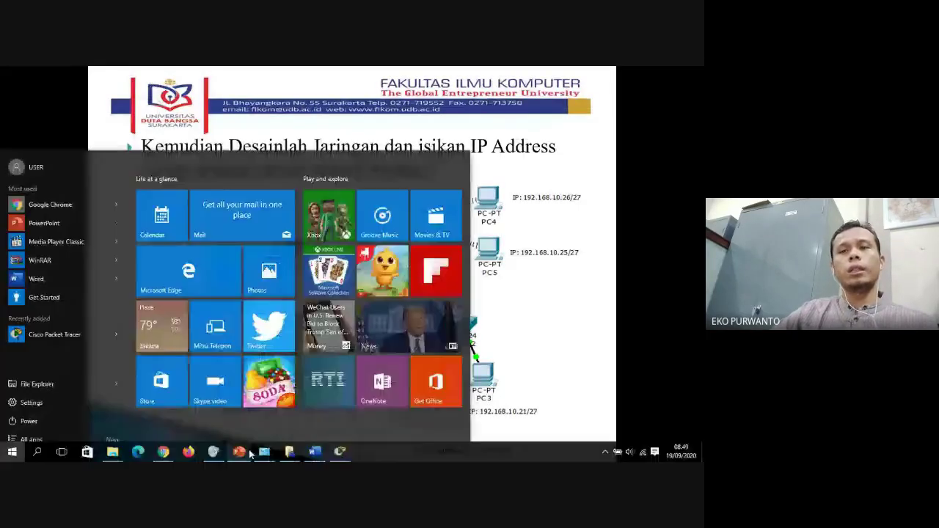
pyautogui.click(339, 451)
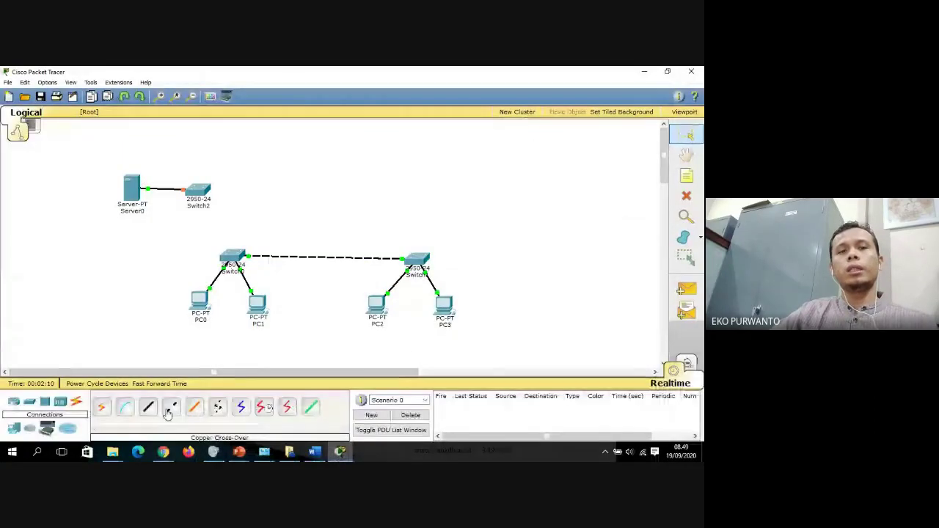
pyautogui.click(169, 411)
pyautogui.click(230, 258)
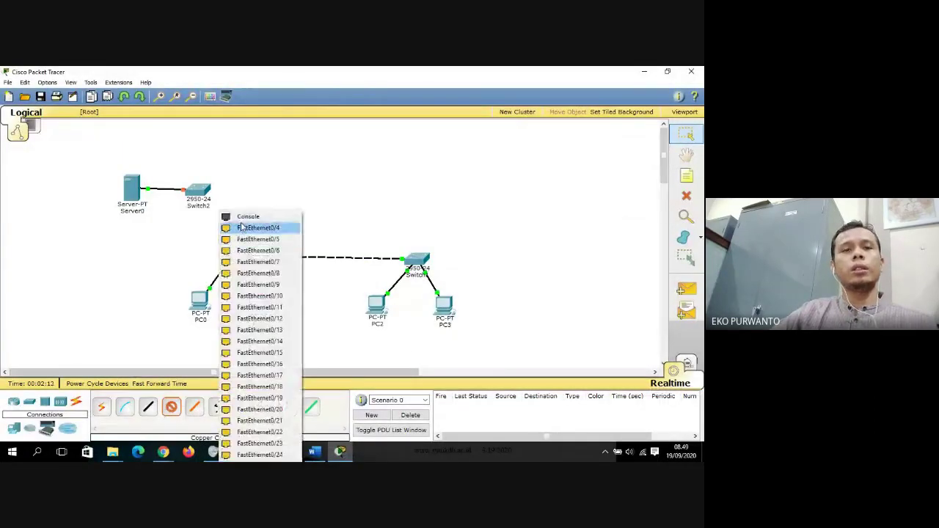
pyautogui.click(243, 227)
pyautogui.click(188, 187)
pyautogui.click(207, 204)
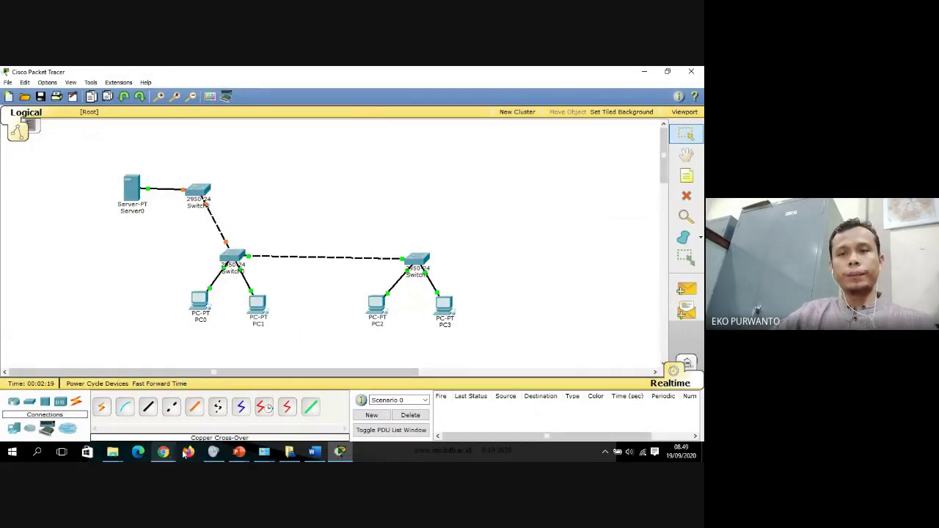
# Consult the PowerPoint design slide, and place a generic AccessPoint-PT in Packet Tracer to the right of Switch2.
pyautogui.click(236, 452)
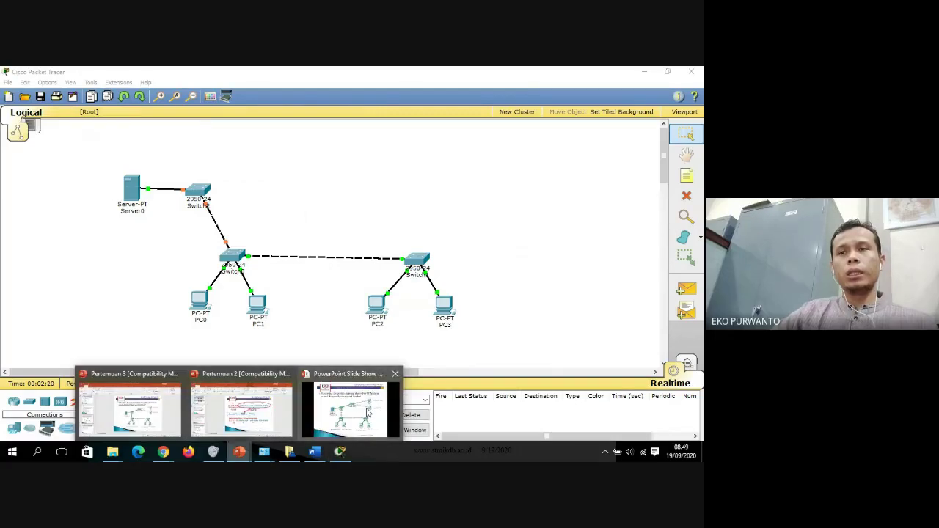
pyautogui.click(355, 407)
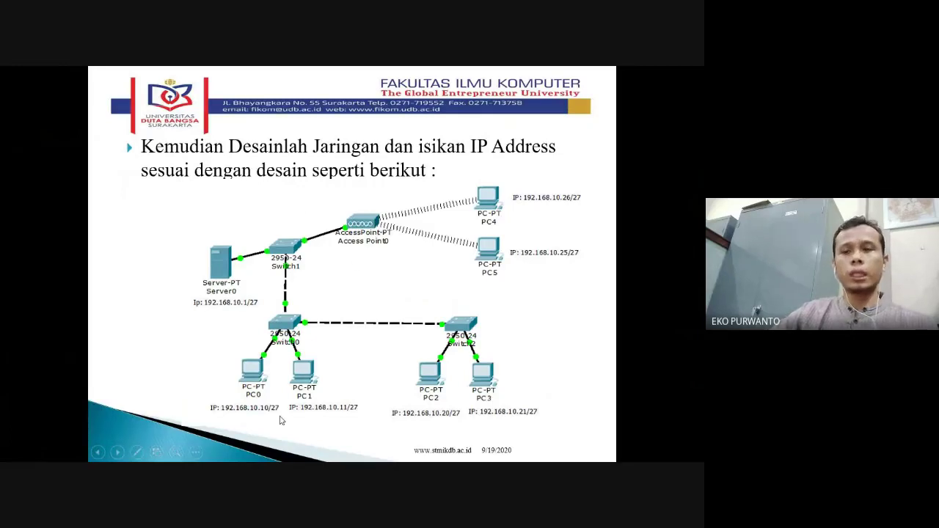
pyautogui.press('super')
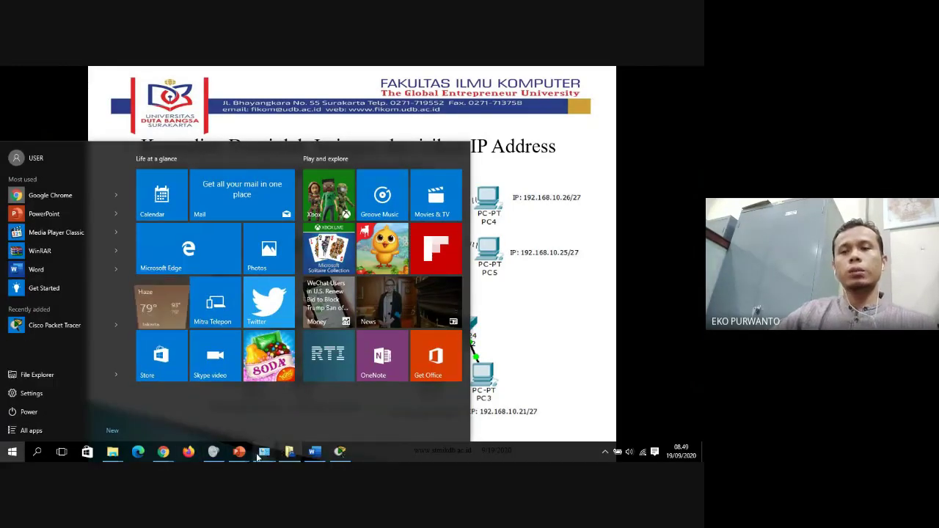
pyautogui.click(339, 451)
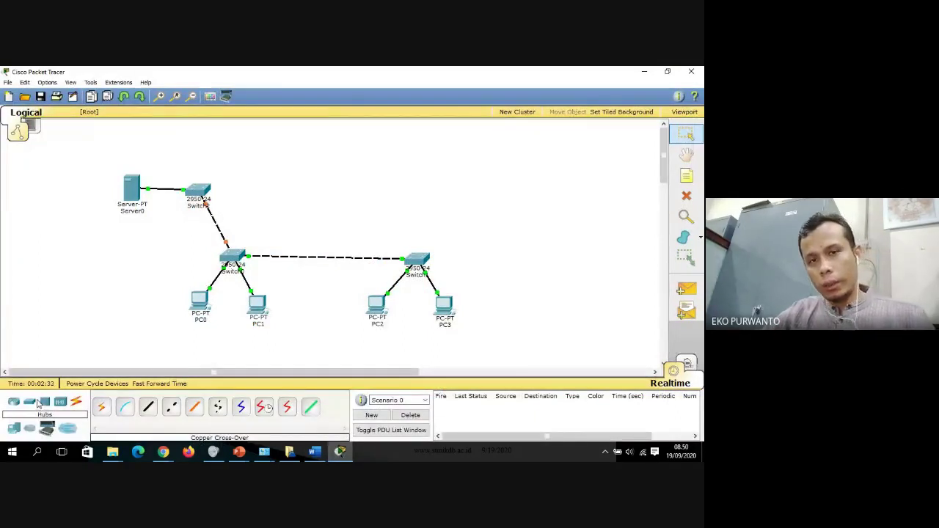
pyautogui.click(59, 403)
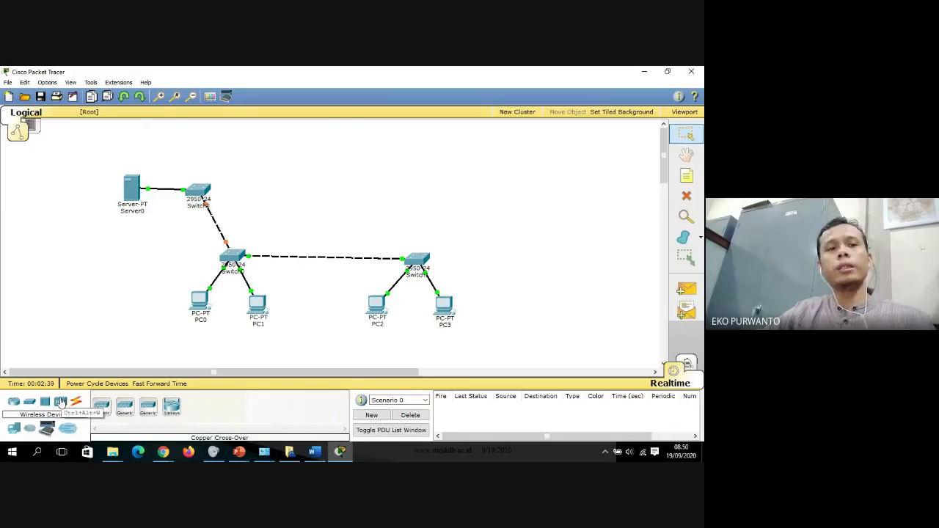
pyautogui.click(103, 411)
pyautogui.click(315, 181)
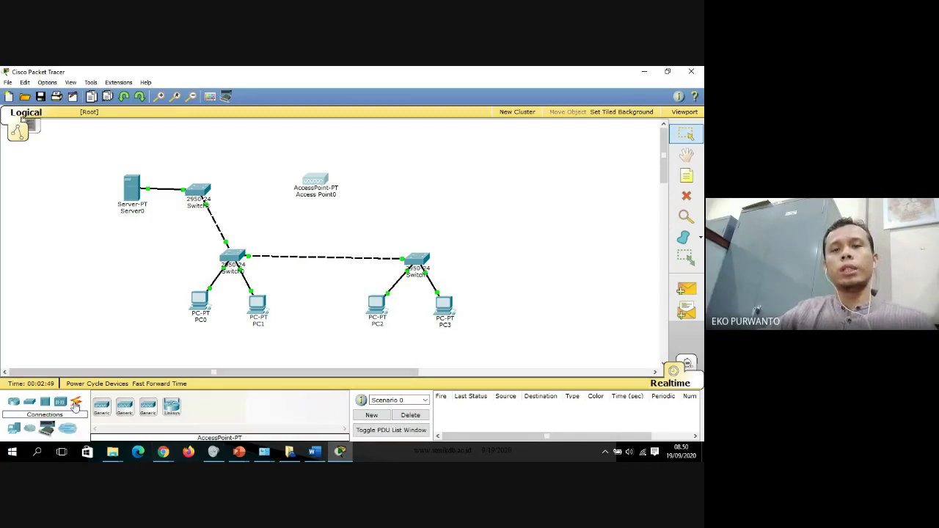
# Connect Access Point0 to Switch2 with a copper straight-through cable.
pyautogui.click(75, 405)
pyautogui.click(144, 407)
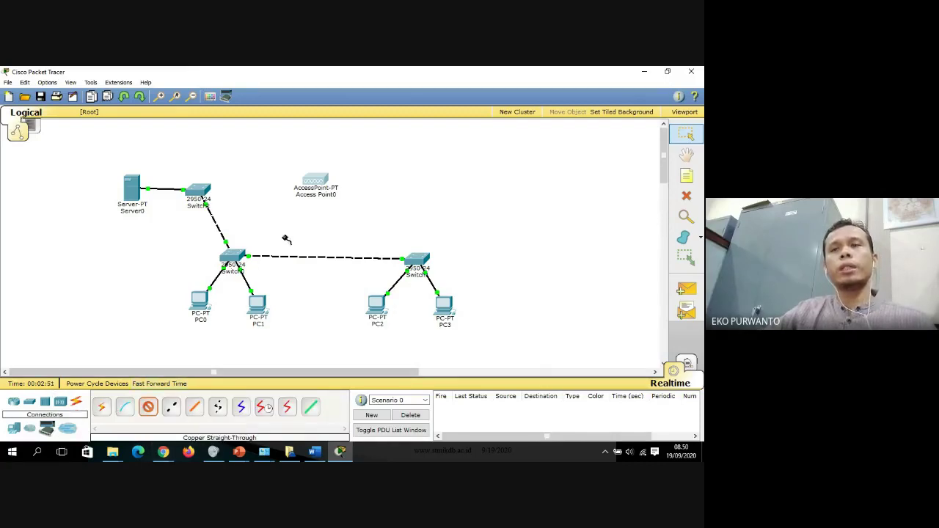
pyautogui.click(318, 178)
pyautogui.click(315, 182)
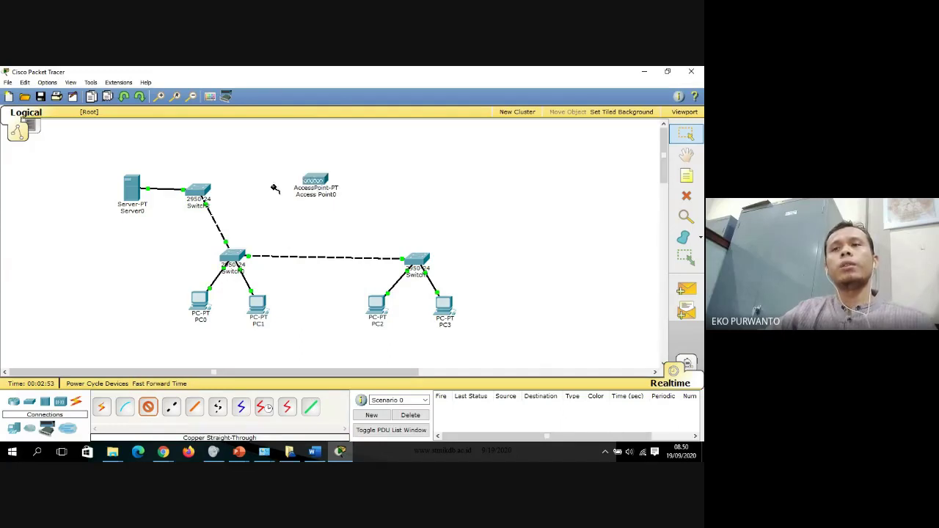
pyautogui.click(190, 188)
pyautogui.click(223, 207)
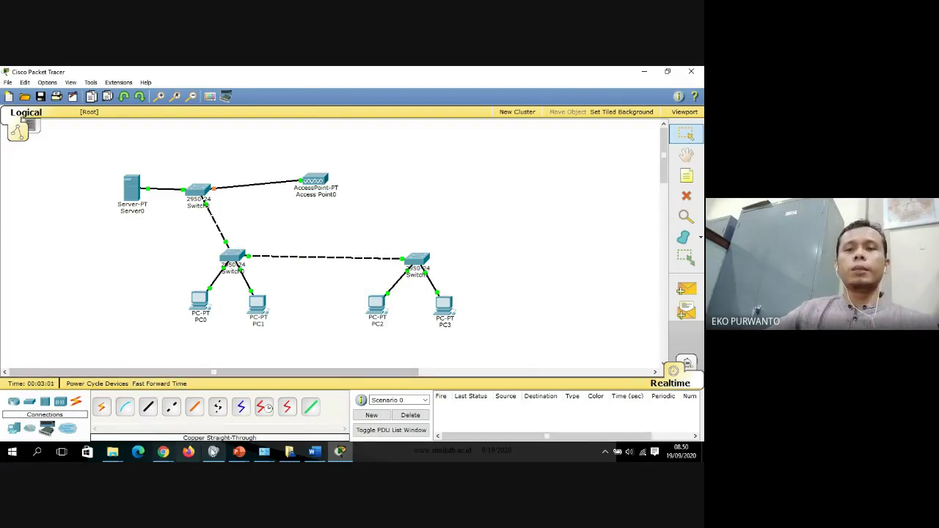
pyautogui.click(239, 452)
pyautogui.click(353, 407)
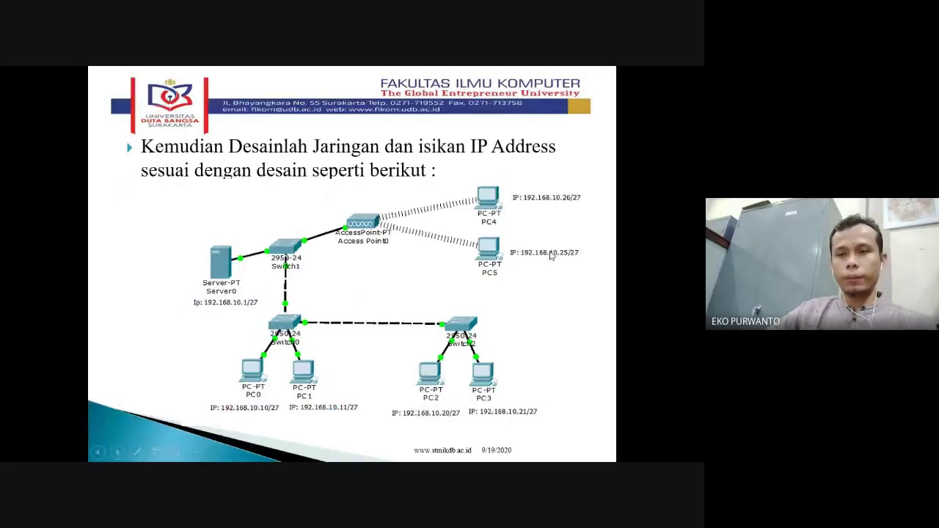
pyautogui.press('super')
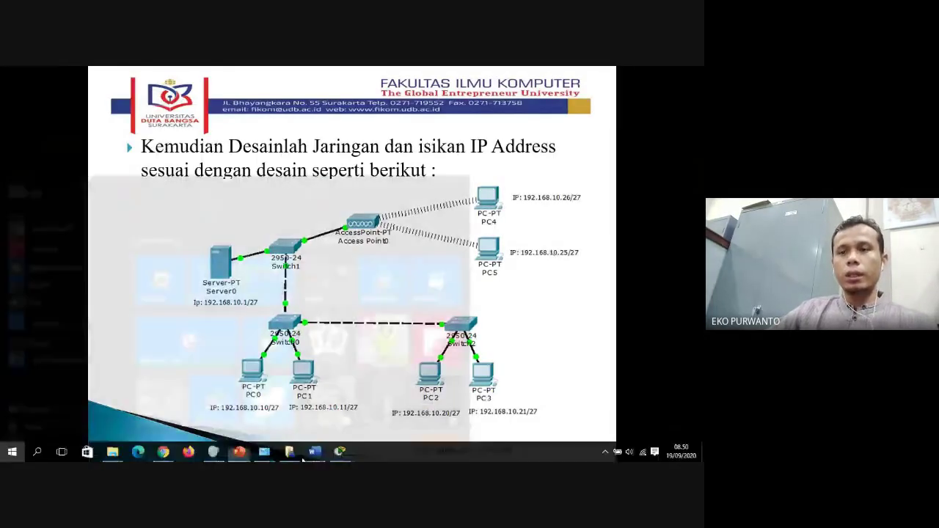
pyautogui.click(340, 451)
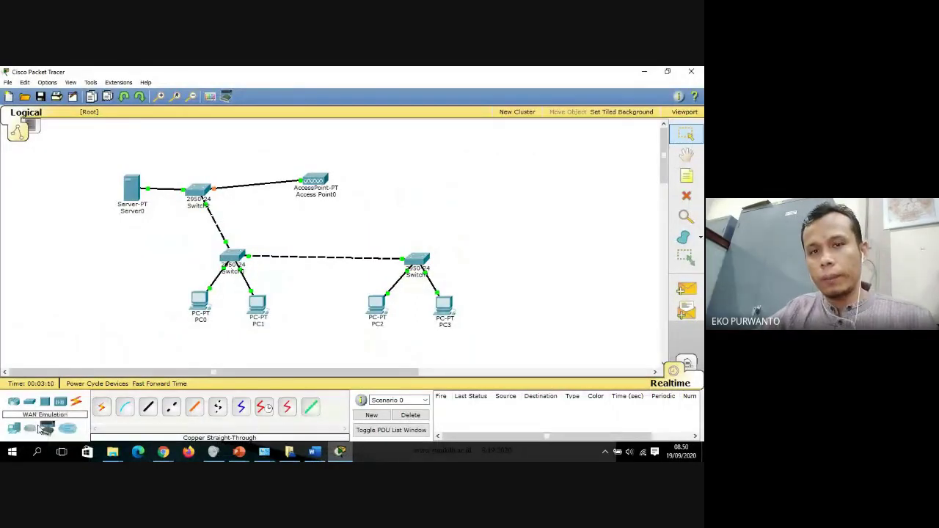
pyautogui.click(31, 431)
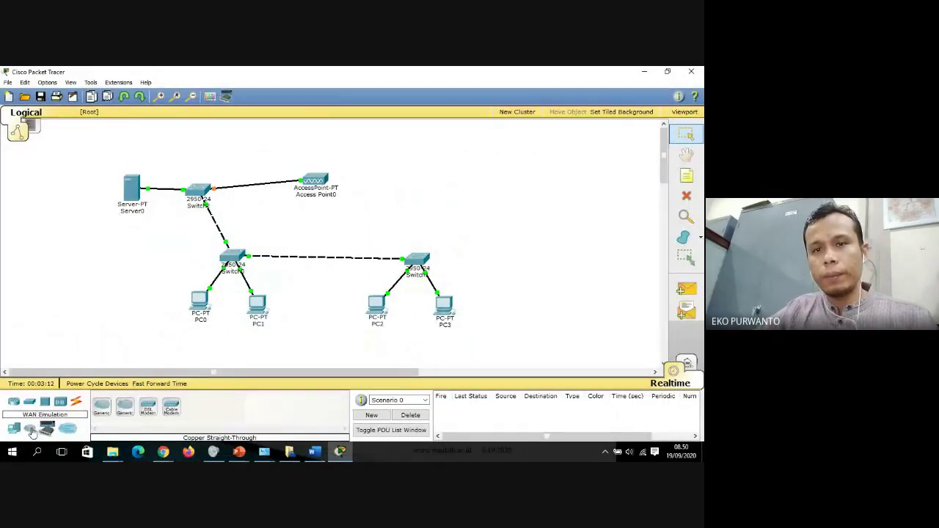
pyautogui.click(68, 432)
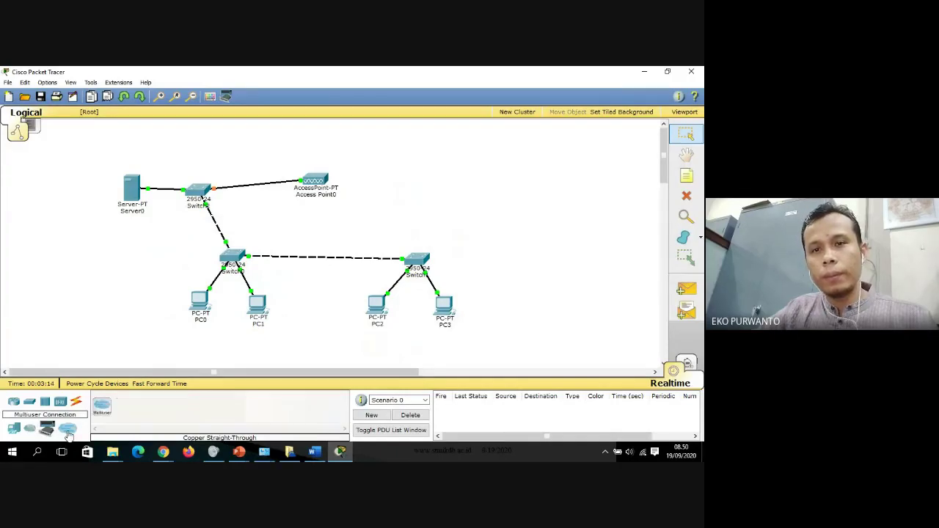
pyautogui.click(61, 404)
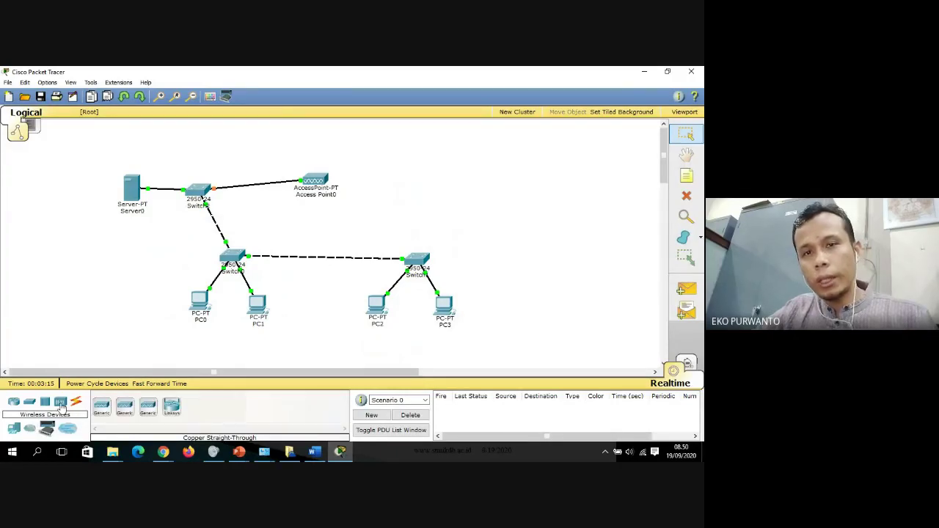
pyautogui.click(14, 428)
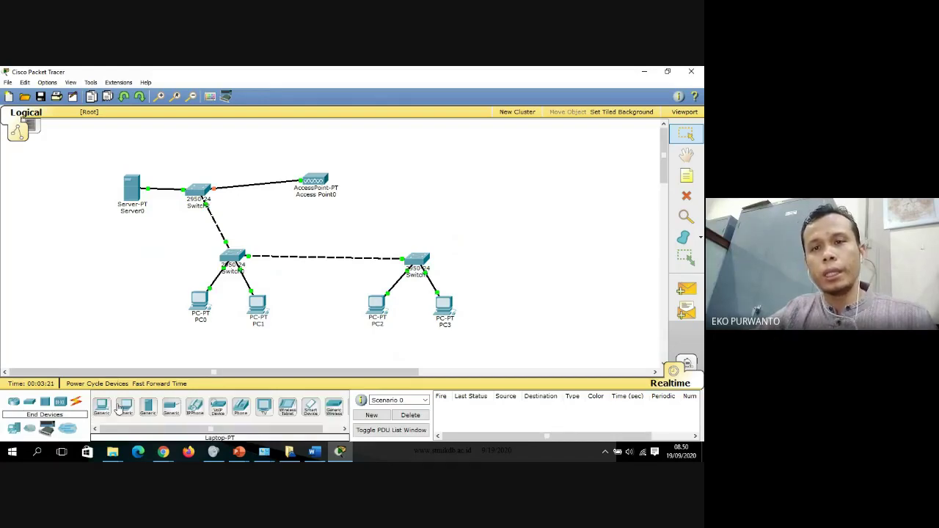
pyautogui.click(60, 402)
pyautogui.click(45, 403)
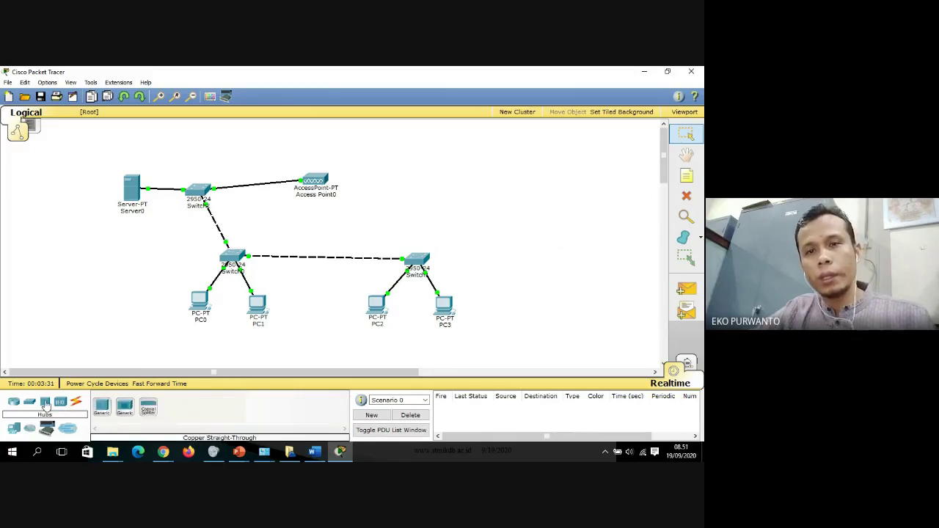
pyautogui.click(32, 431)
# Place two custom-made Wireless PC devices to the right of Access Point0, one above the other.
pyautogui.click(46, 430)
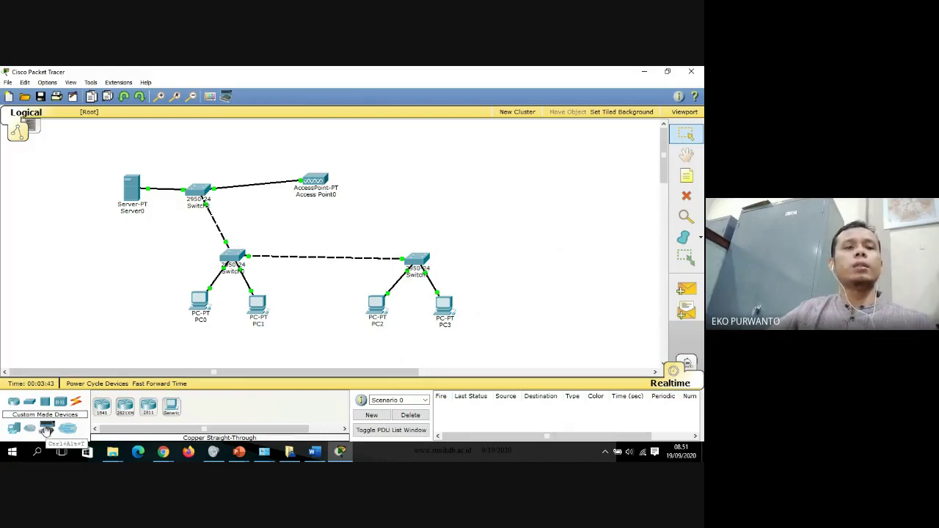
pyautogui.click(171, 407)
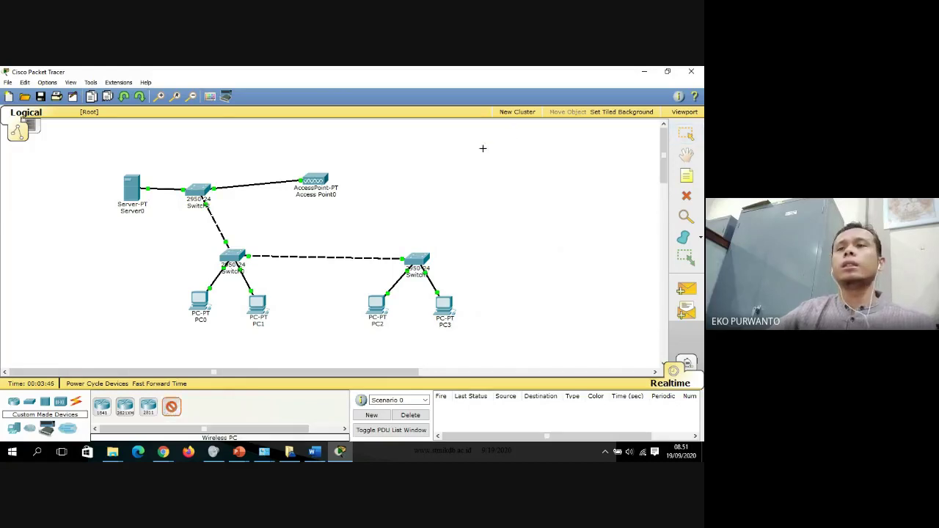
pyautogui.click(428, 160)
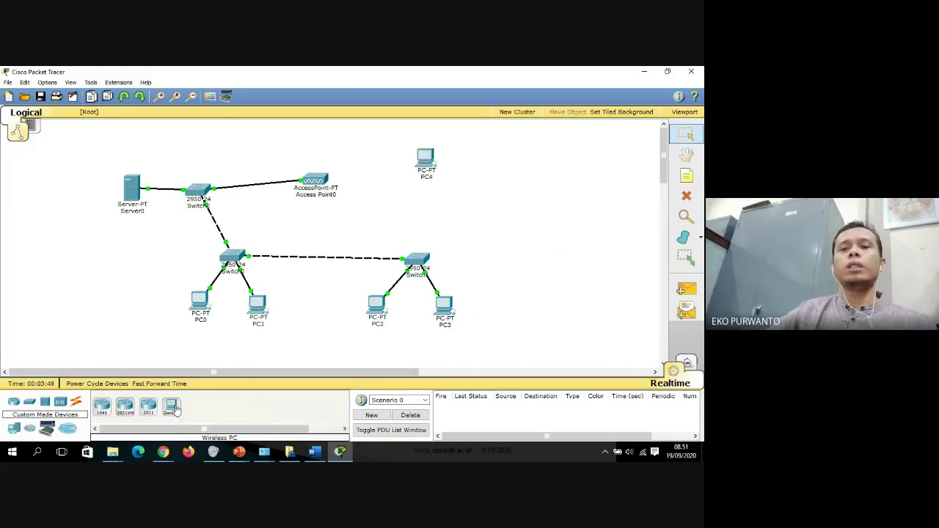
pyautogui.click(420, 208)
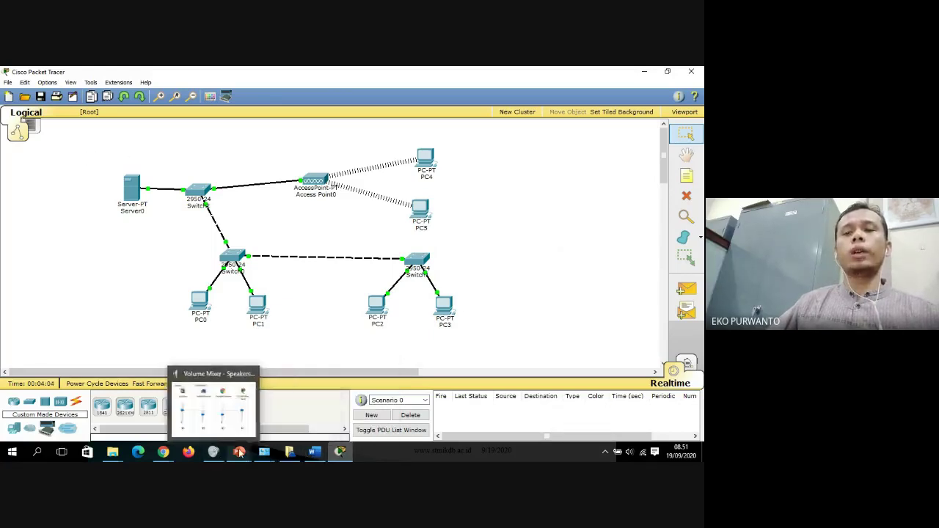
# Switch to the PowerPoint design slide to check the IP addresses assigned to the server and PCs.
pyautogui.moveTo(239, 452)
pyautogui.click(344, 429)
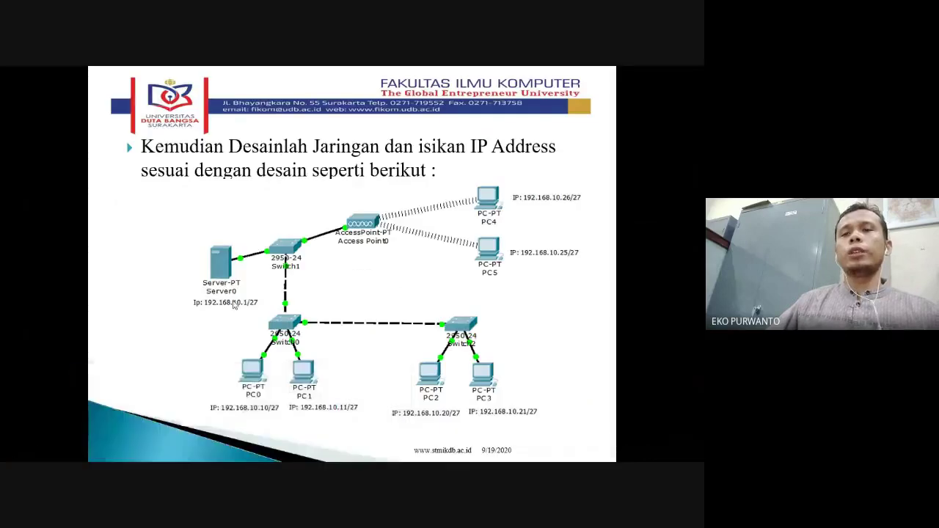